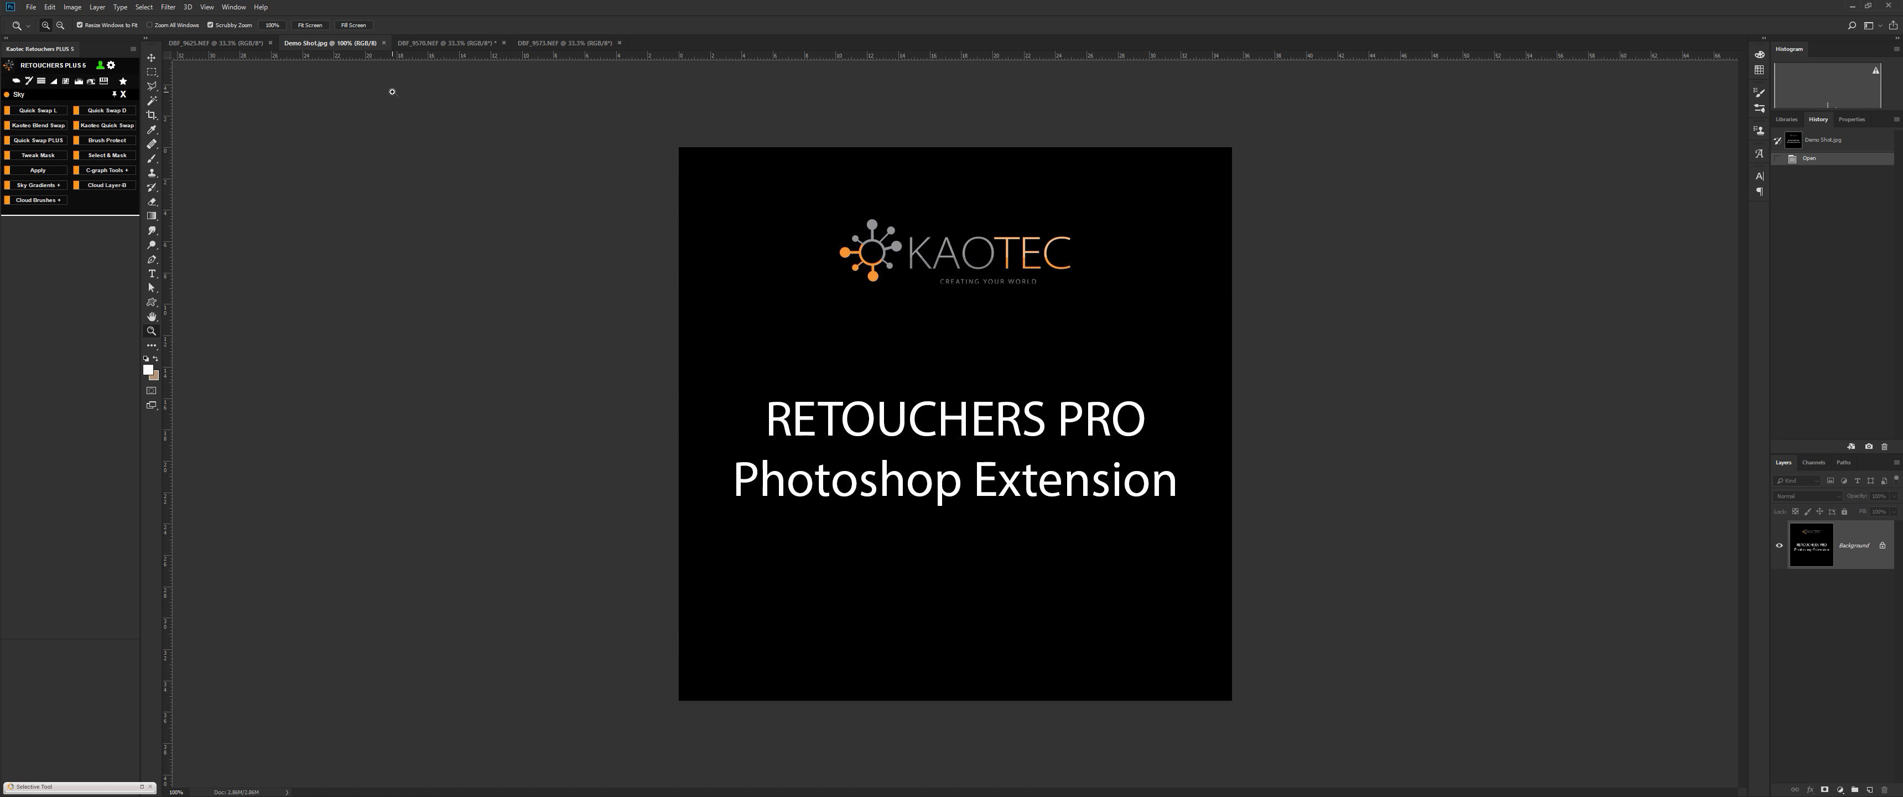
Switch to the open photo of the yellow apartment building with the playground
{"action": "left_click", "coordinate": [227, 46]}
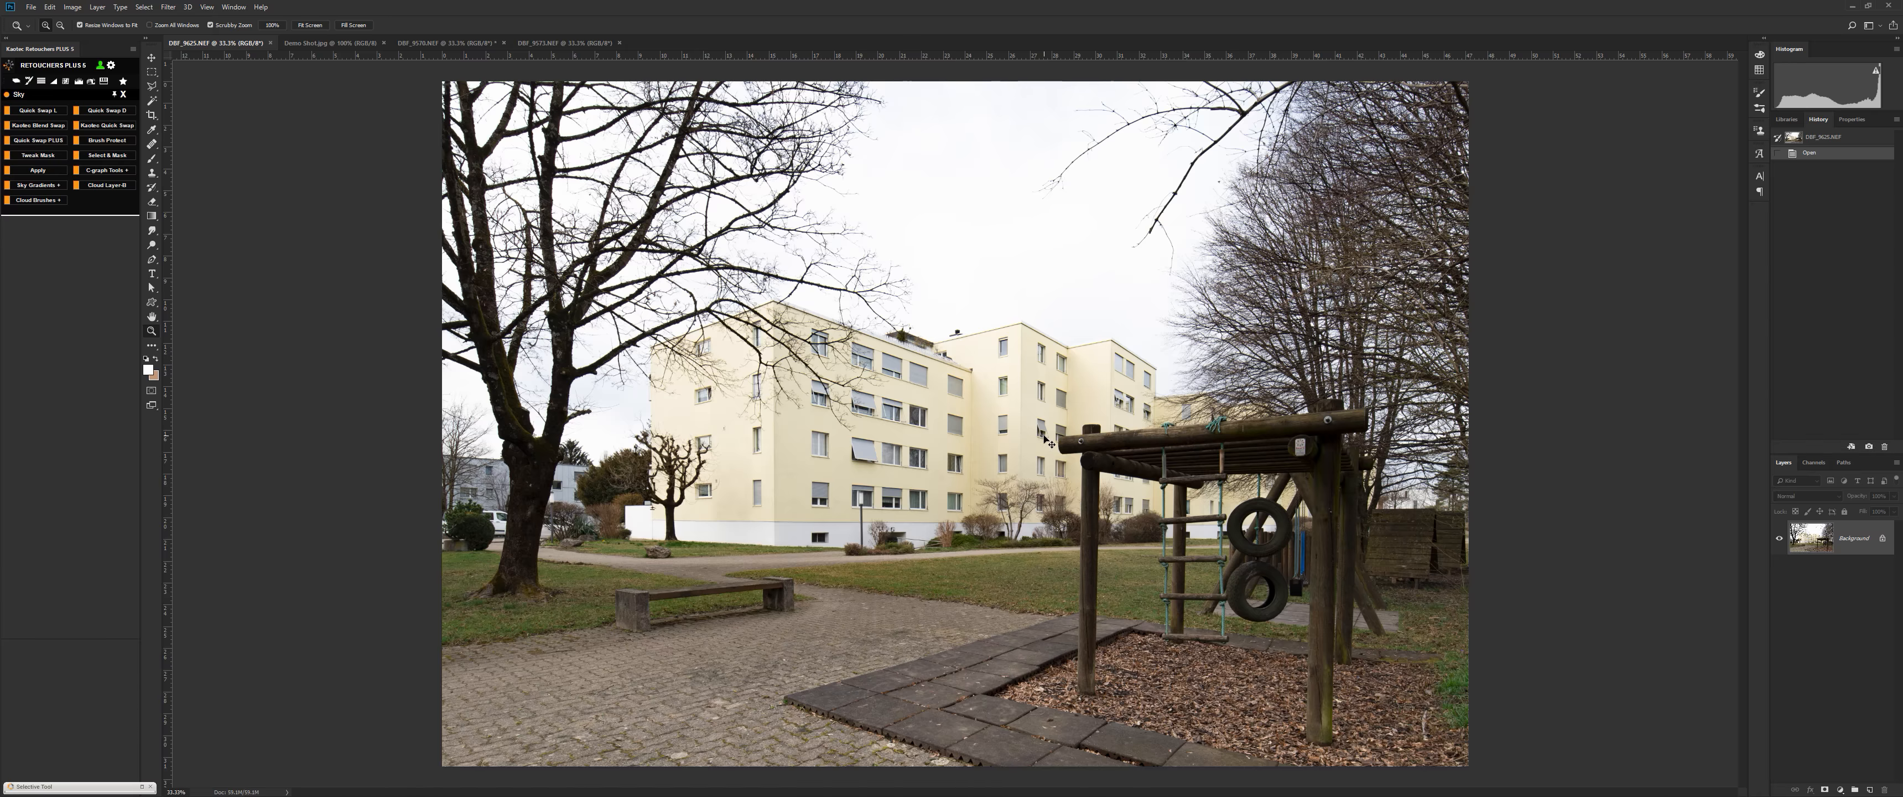
{"action": "key", "text": "ctrl+m"}
{"action": "left_click_drag", "start_coordinate": [1521, 337], "coordinate": [1576, 391]}
{"action": "left_click", "coordinate": [1718, 264]}
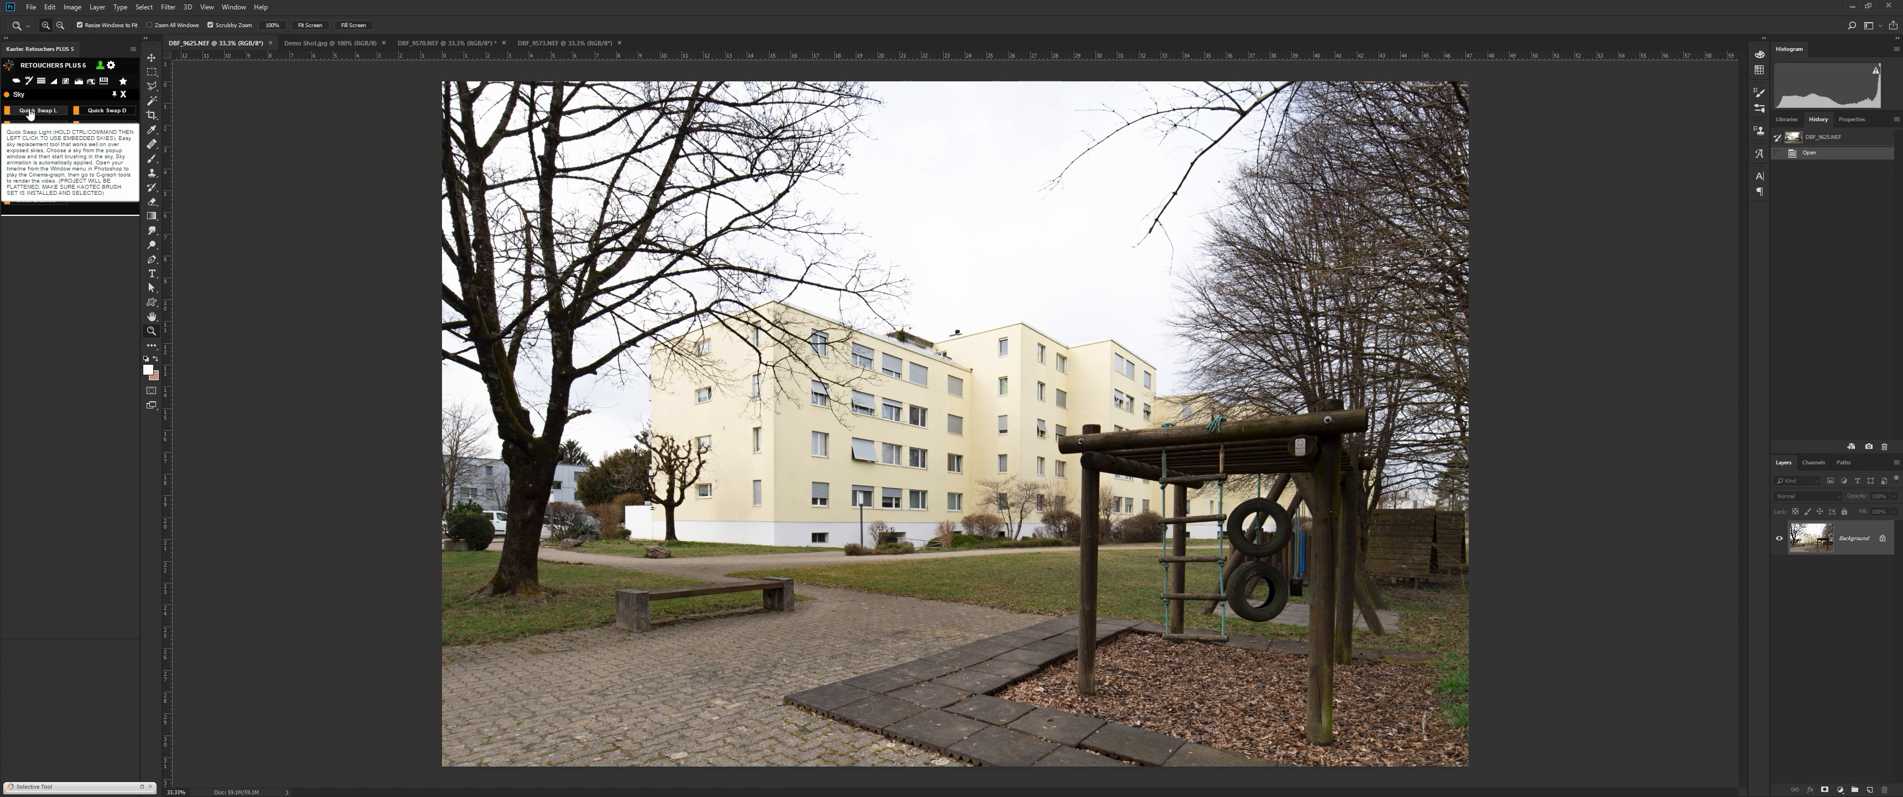
Apply the Quick Swap L sky replacement to the photo and revert it to its opened state
{"action": "left_click", "coordinate": [29, 112]}
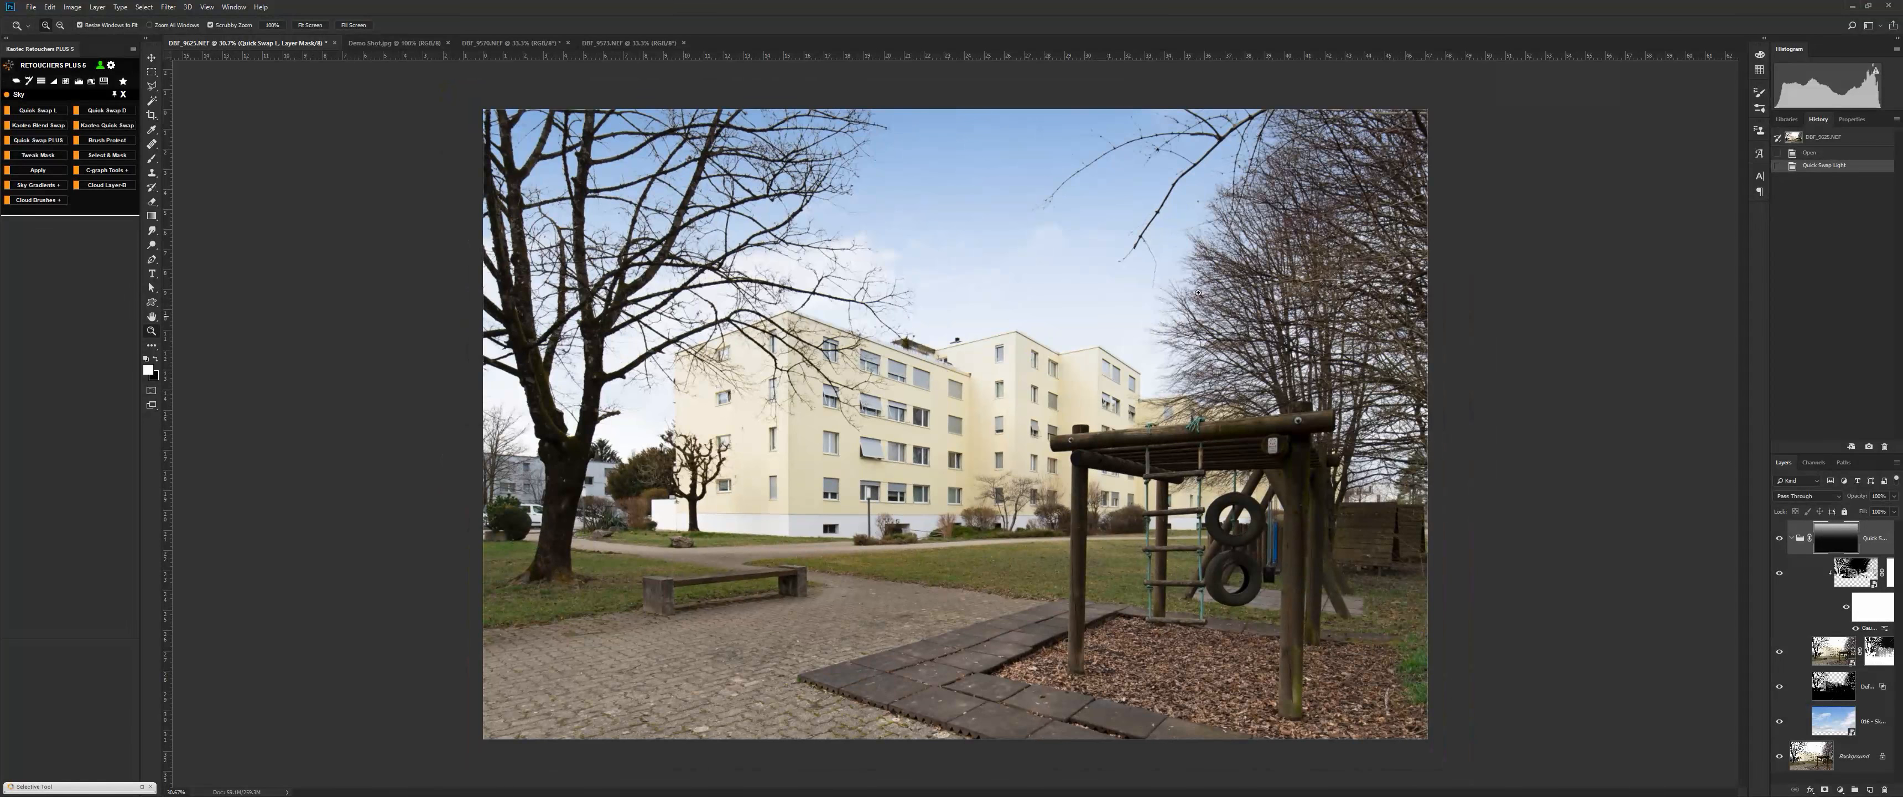
{"action": "left_click", "coordinate": [1814, 137]}
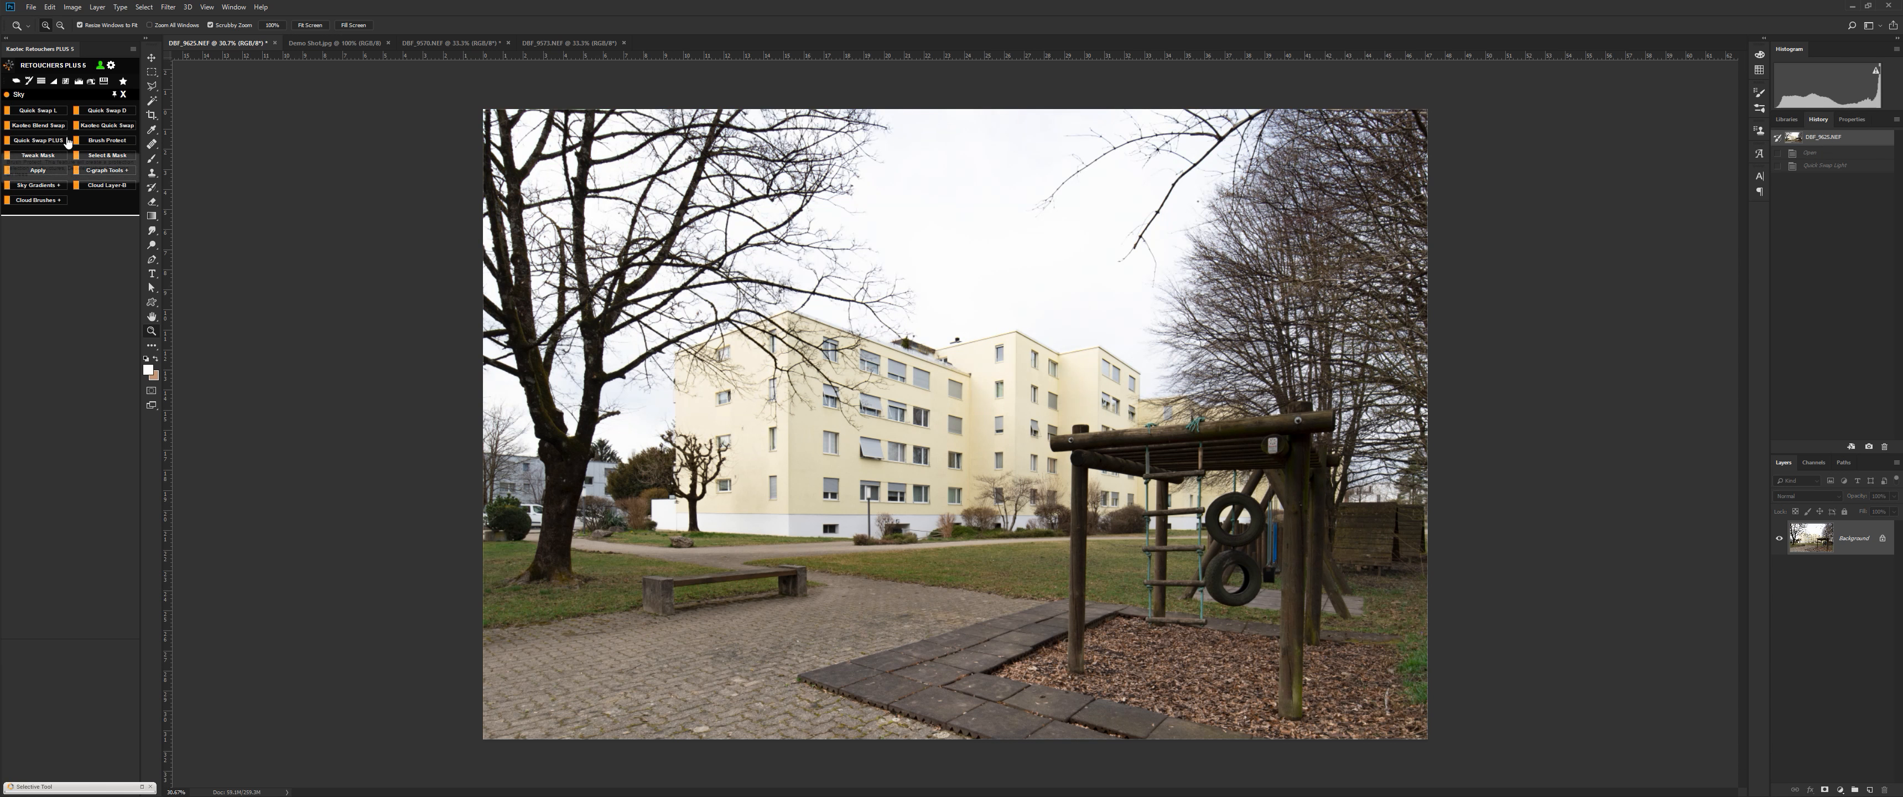
Run Quick Swap L with a custom sky, choosing a cloudy image from the Blue Skies folder
{"action": "left_click", "coordinate": [44, 110]}
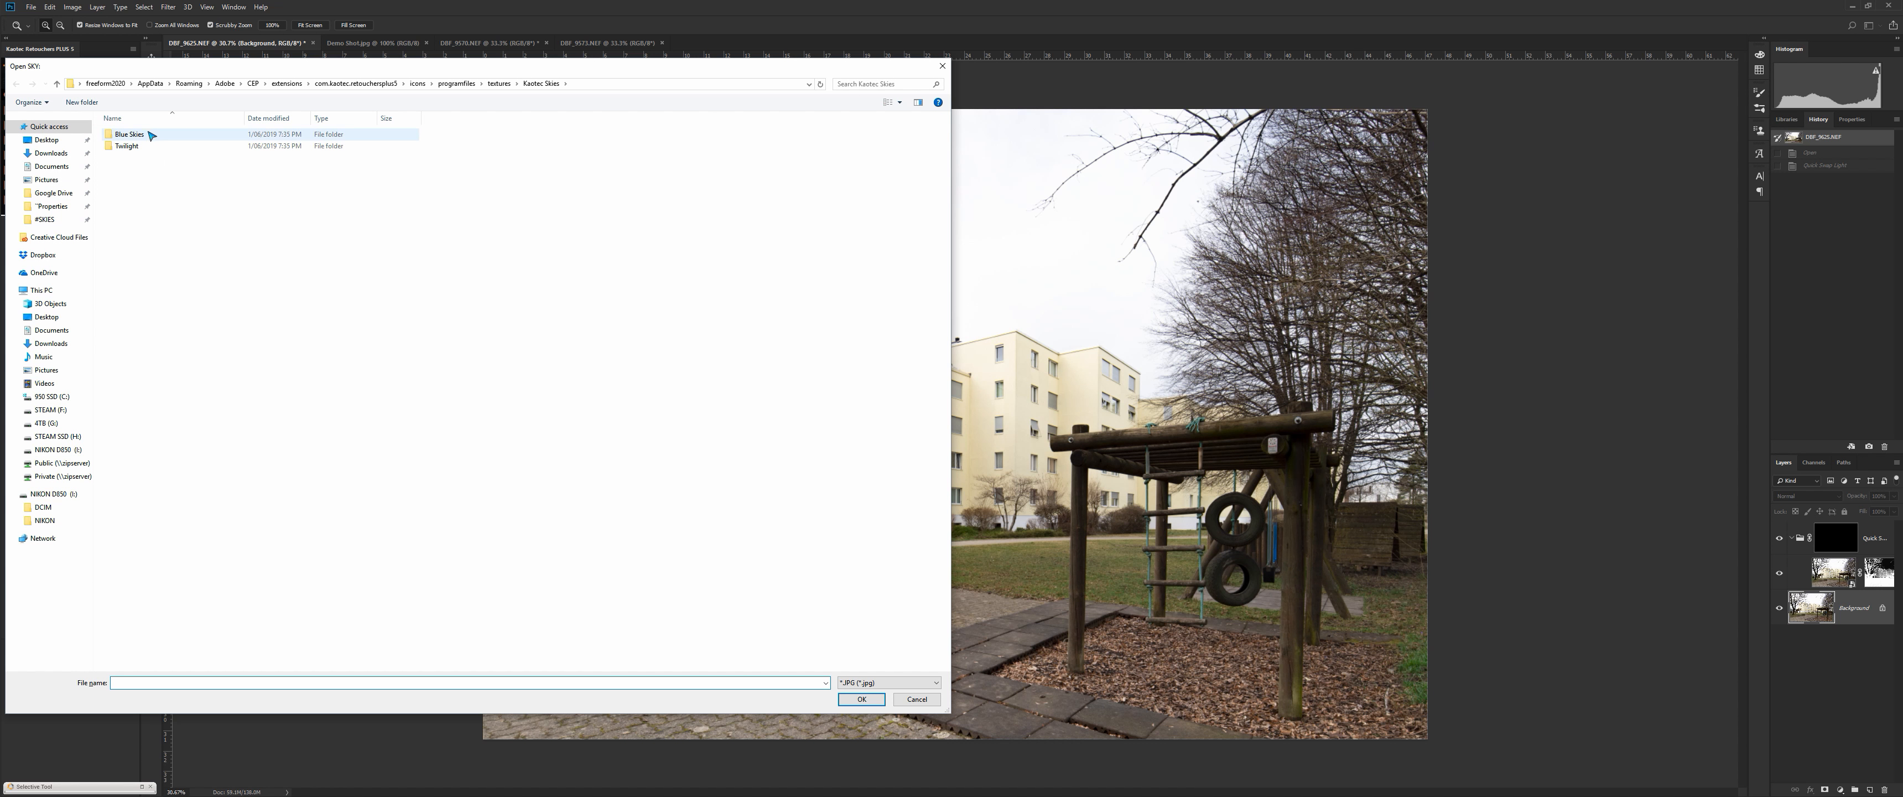
{"action": "double_click", "coordinate": [148, 148]}
{"action": "left_click", "coordinate": [16, 84]}
{"action": "double_click", "coordinate": [133, 126]}
{"action": "double_click", "coordinate": [311, 163]}
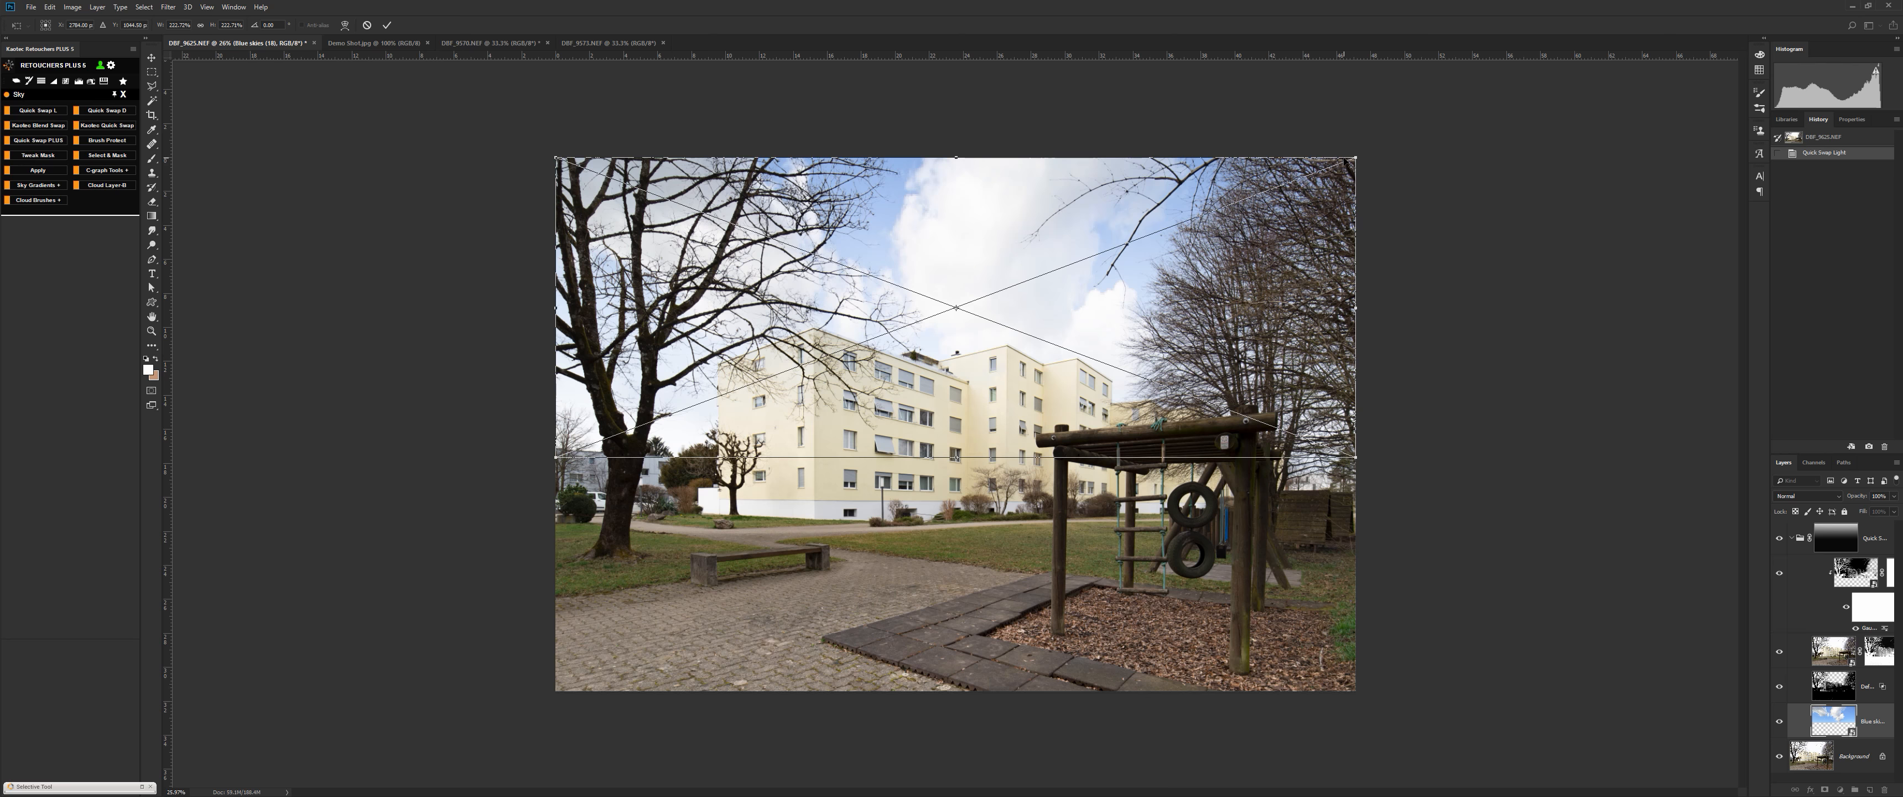
Enlarge the placed sky image and reposition it so blue sky sits above the building
{"action": "left_click_drag", "start_coordinate": [1355, 156], "coordinate": [1691, 32]}
{"action": "key", "text": "Return"}
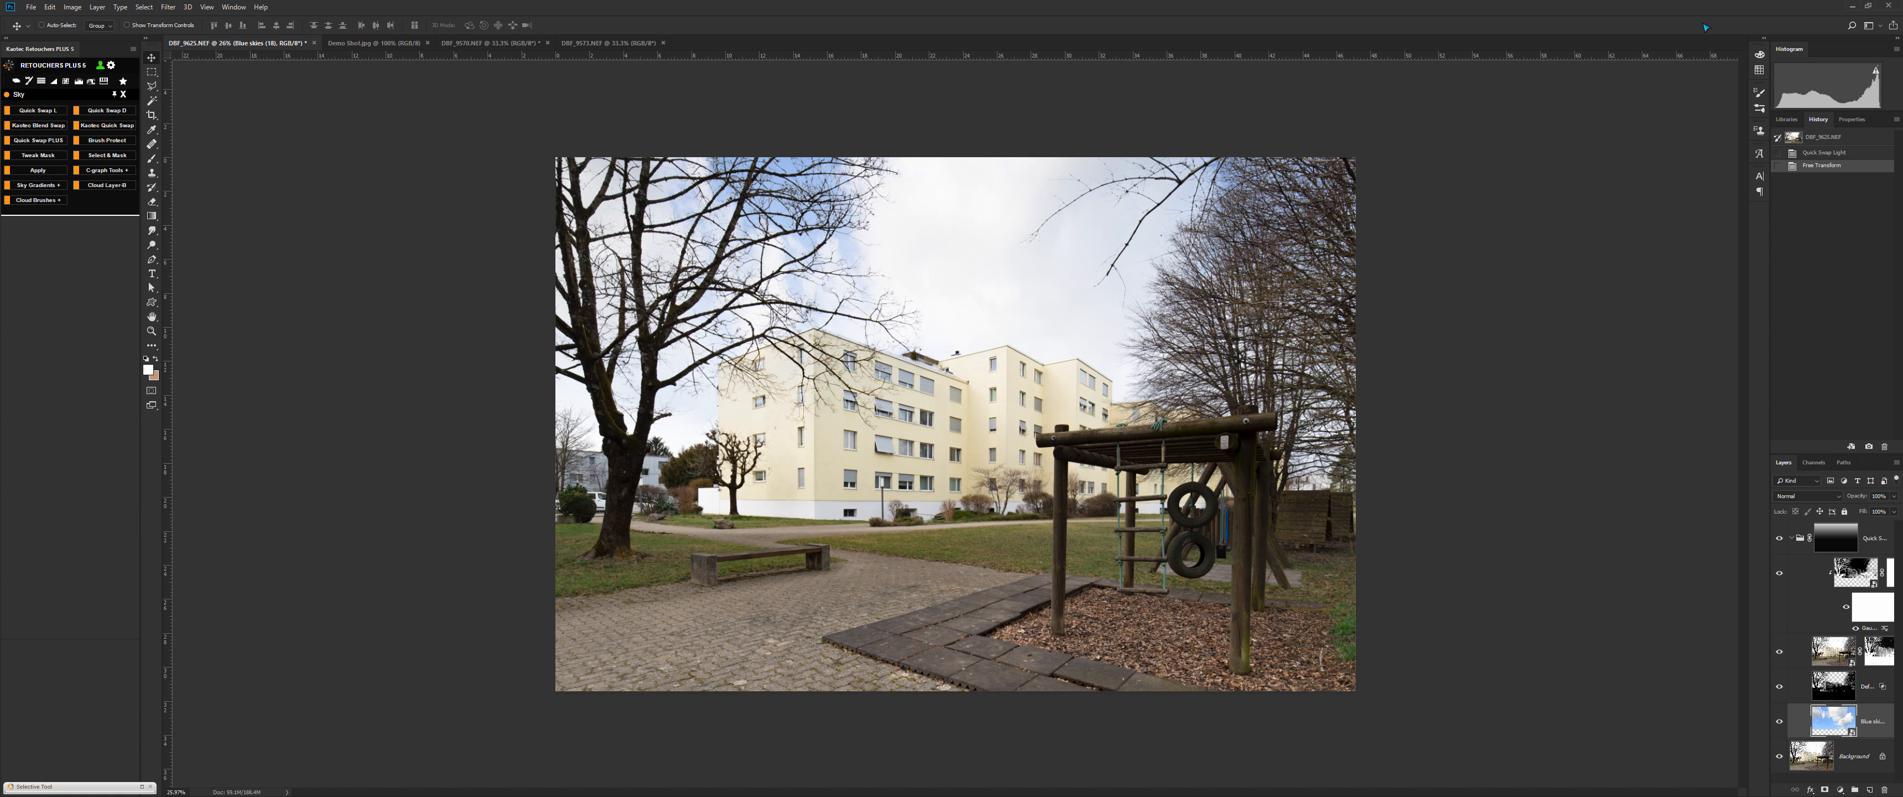
{"action": "left_click_drag", "start_coordinate": [936, 369], "coordinate": [1056, 239]}
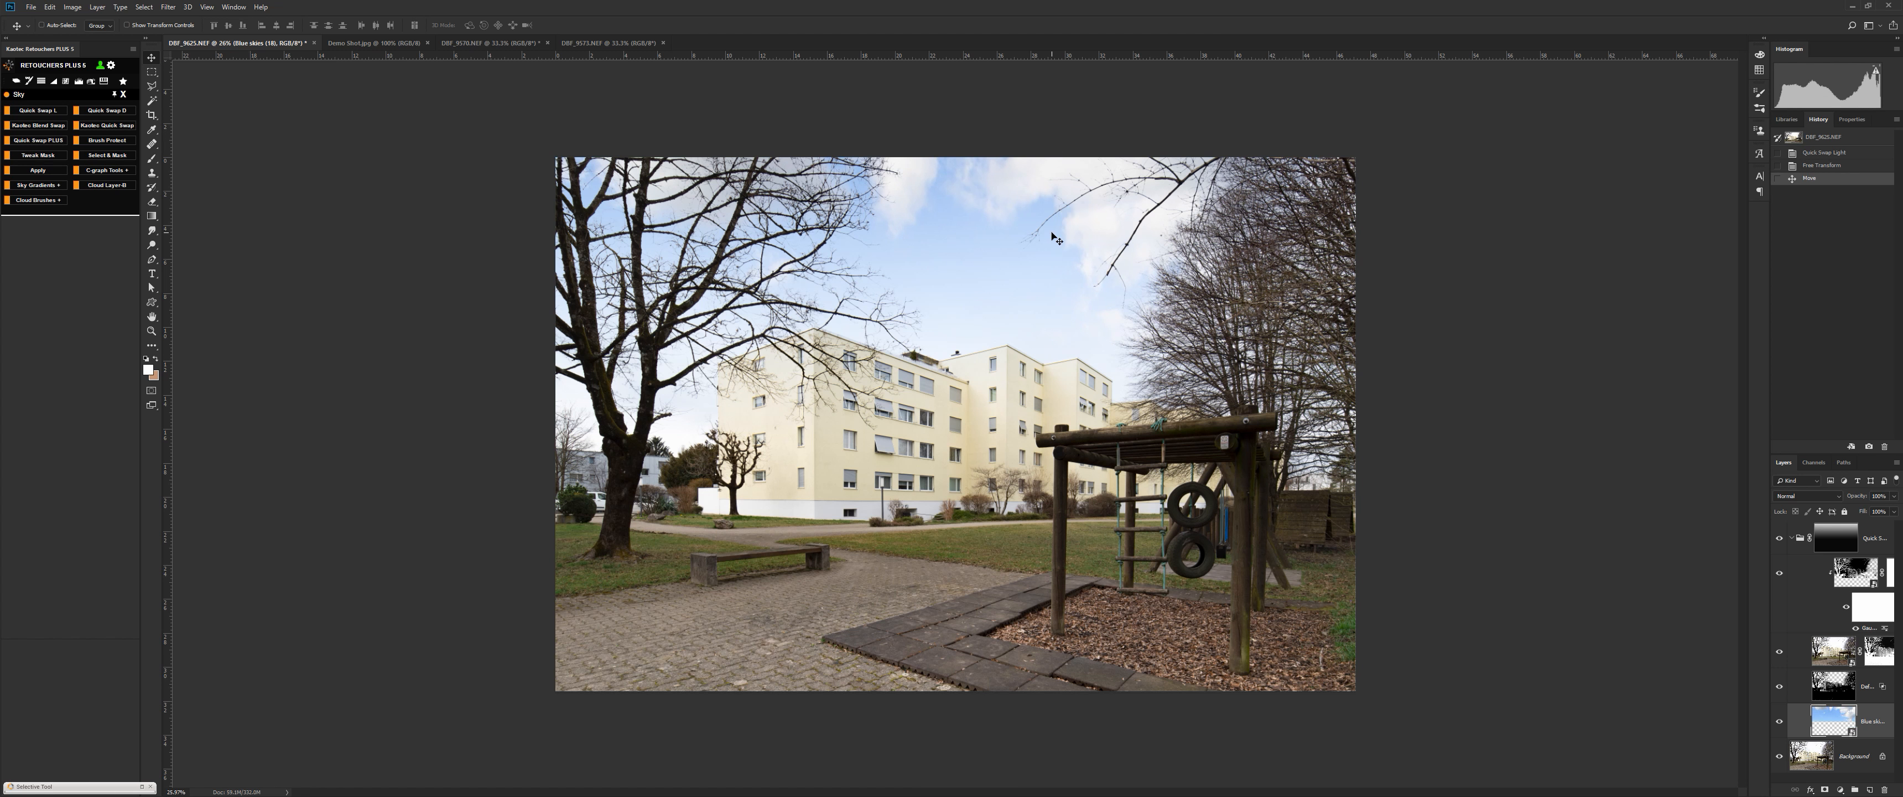
Erase the sky effect from the building's facade and roof edges on the Quick Swap group's layer mask
{"action": "key", "text": "z"}
{"action": "left_click_drag", "start_coordinate": [957, 379], "coordinate": [1039, 358]}
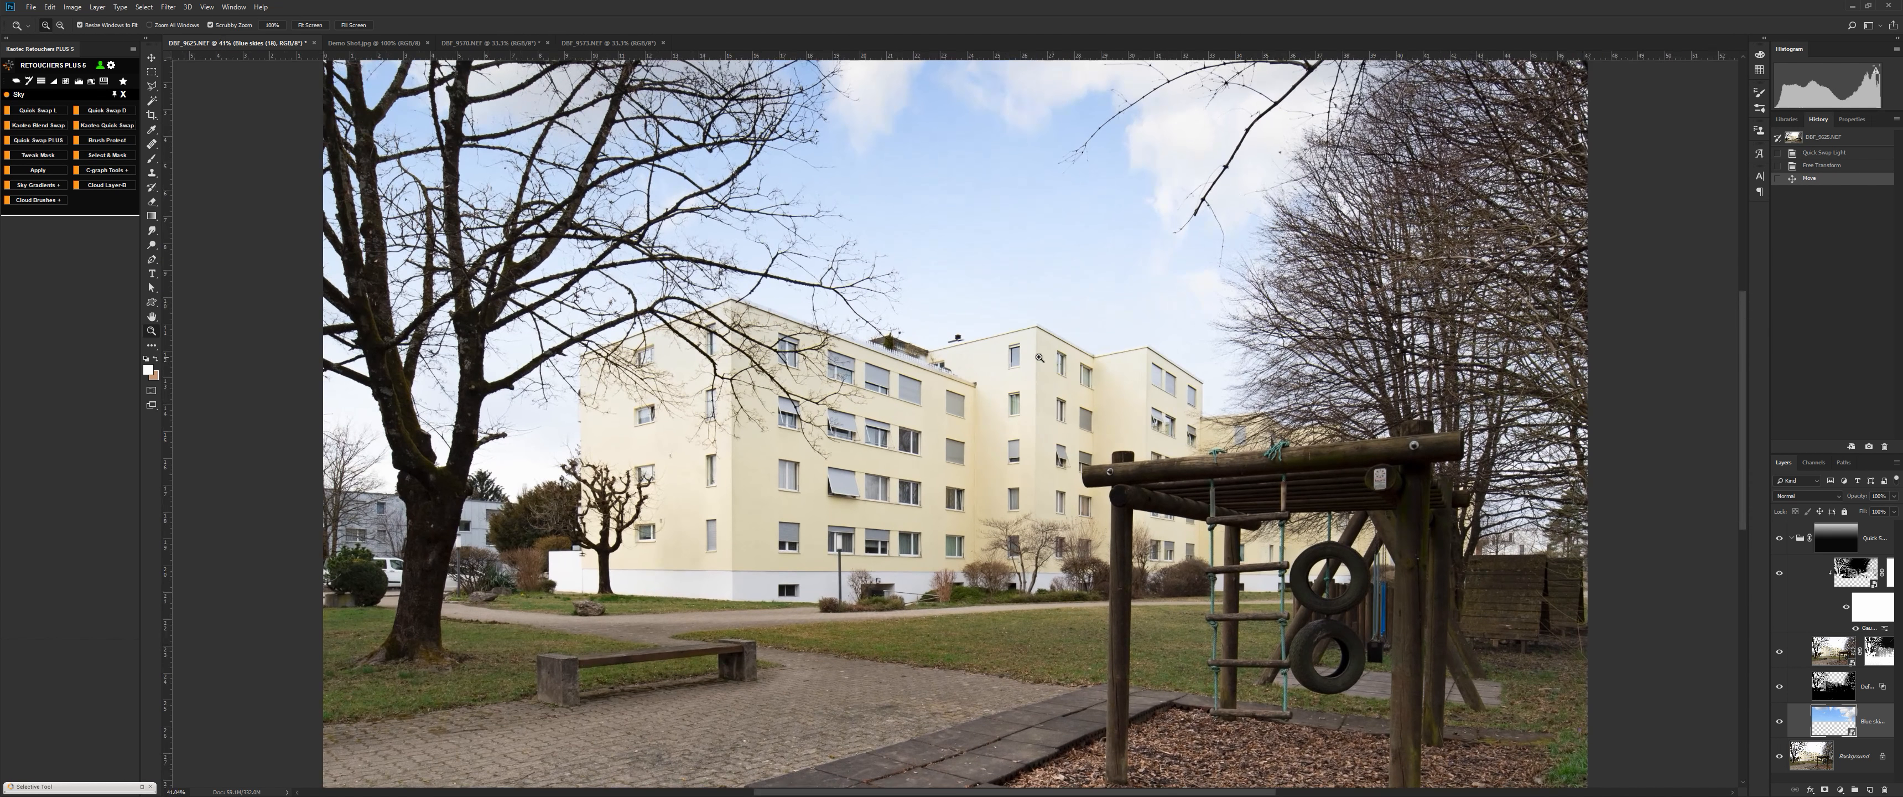
{"action": "left_click", "coordinate": [1835, 538]}
{"action": "key", "text": "e"}
{"action": "mouse_move", "coordinate": [650, 414]}
{"action": "left_mouse_down"}
{"action": "mouse_move", "coordinate": [1138, 414]}
{"action": "mouse_move", "coordinate": [960, 429]}
{"action": "left_mouse_up"}
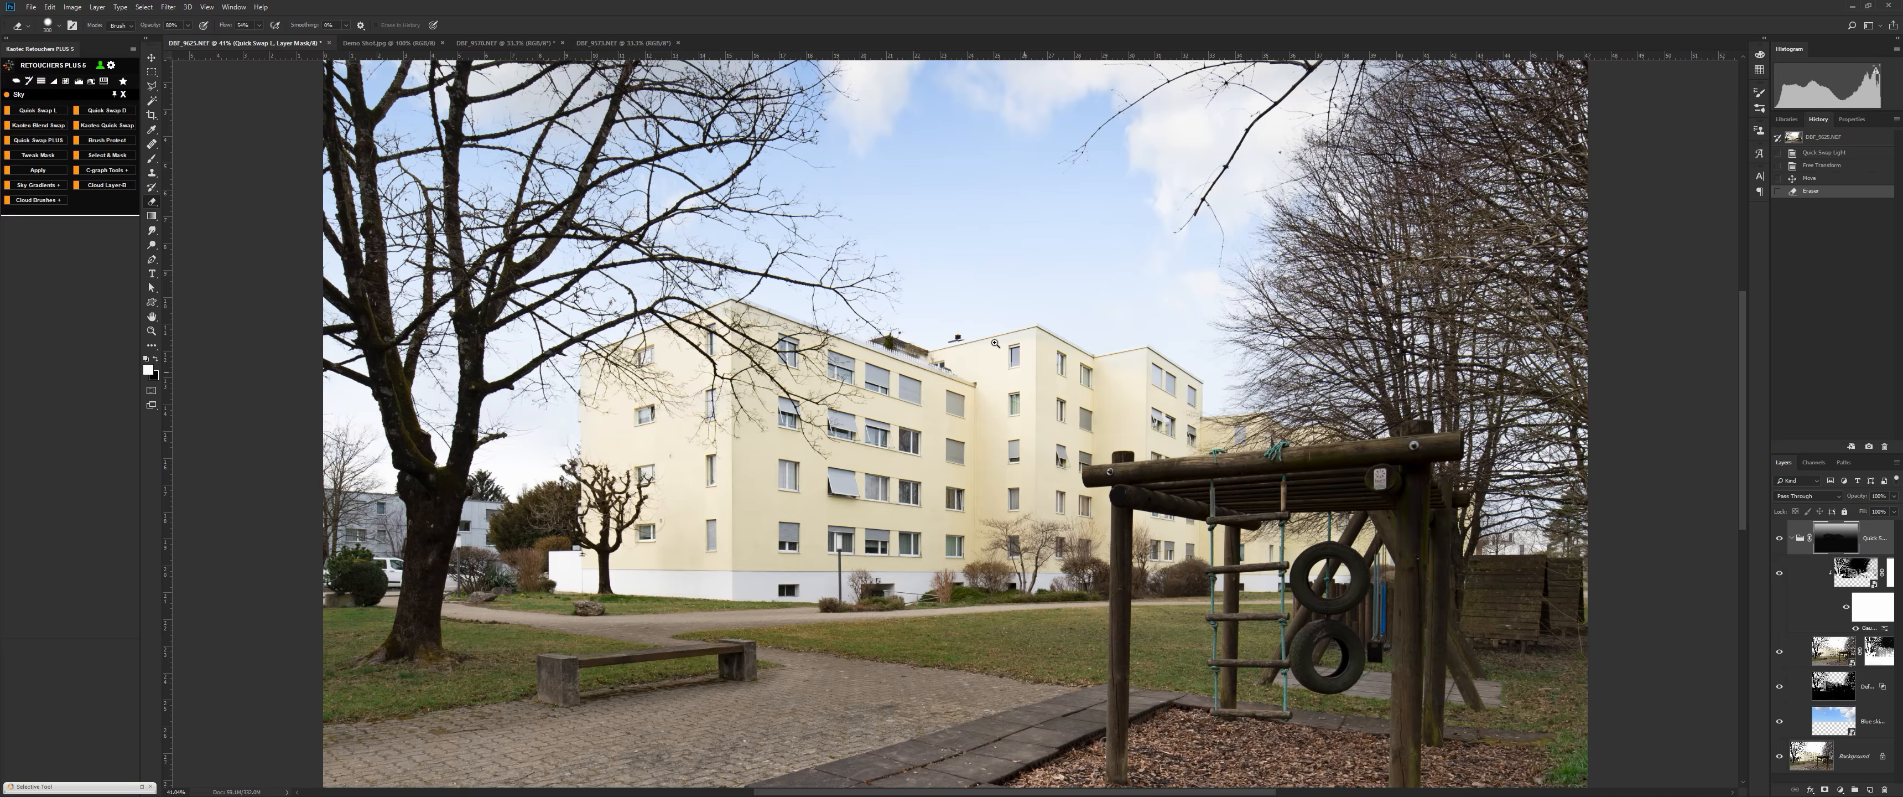
{"action": "mouse_move", "coordinate": [850, 392]}
{"action": "left_mouse_down"}
{"action": "mouse_move", "coordinate": [1024, 368]}
{"action": "mouse_move", "coordinate": [934, 358]}
{"action": "mouse_move", "coordinate": [989, 346]}
{"action": "left_mouse_up"}
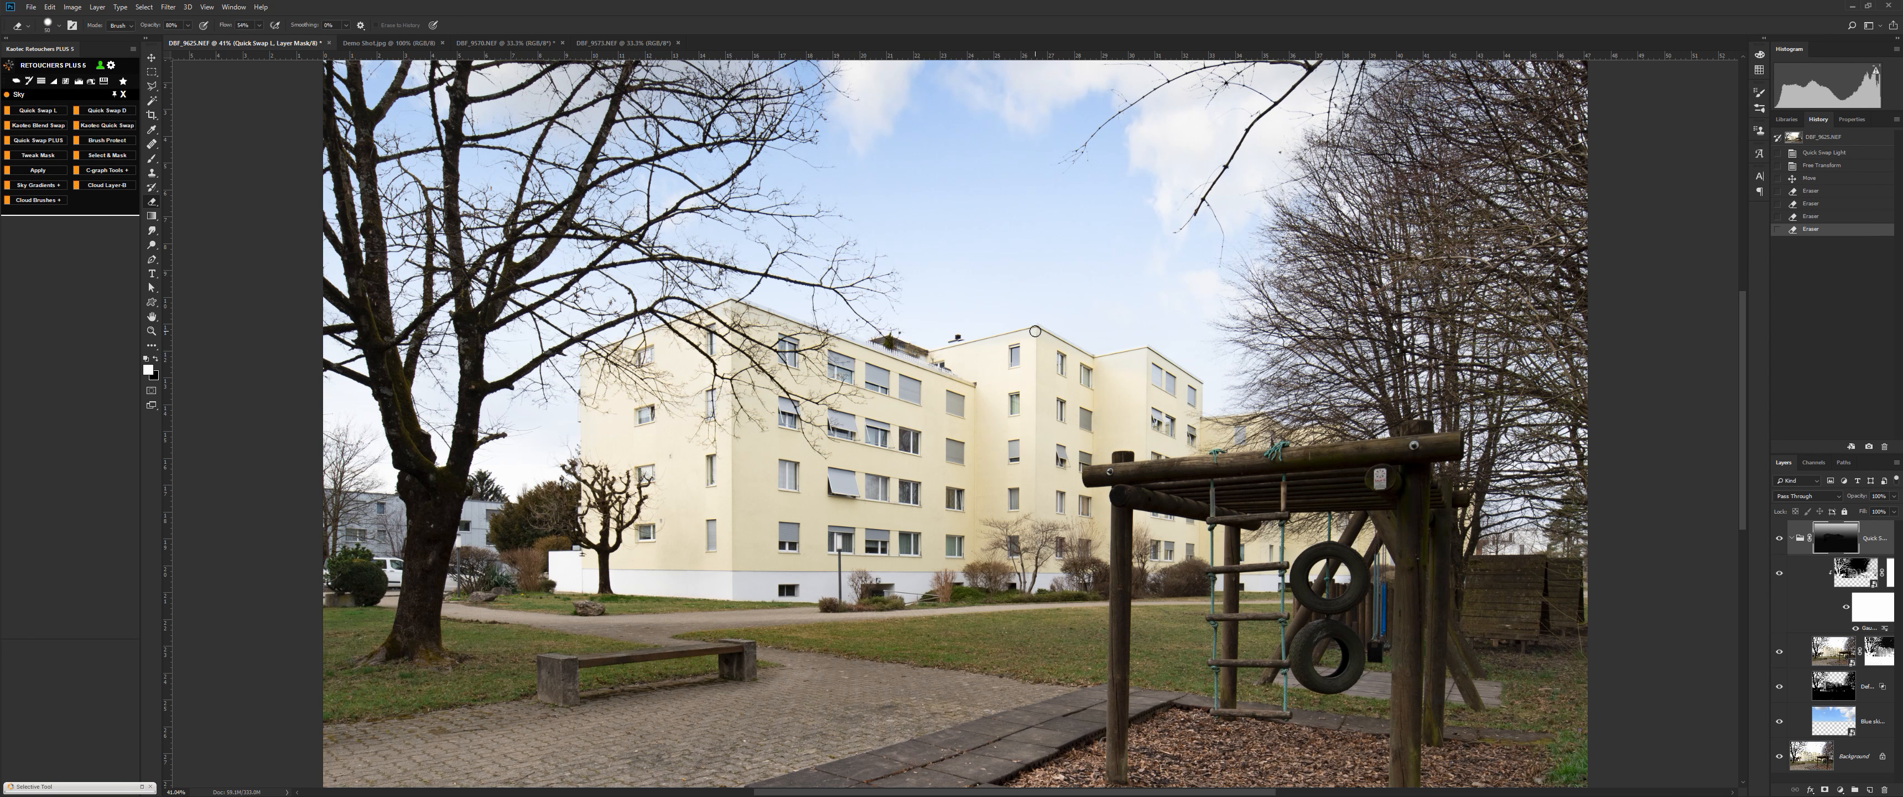
{"action": "left_click", "coordinate": [1037, 331]}
{"action": "left_click", "coordinate": [1086, 365]}
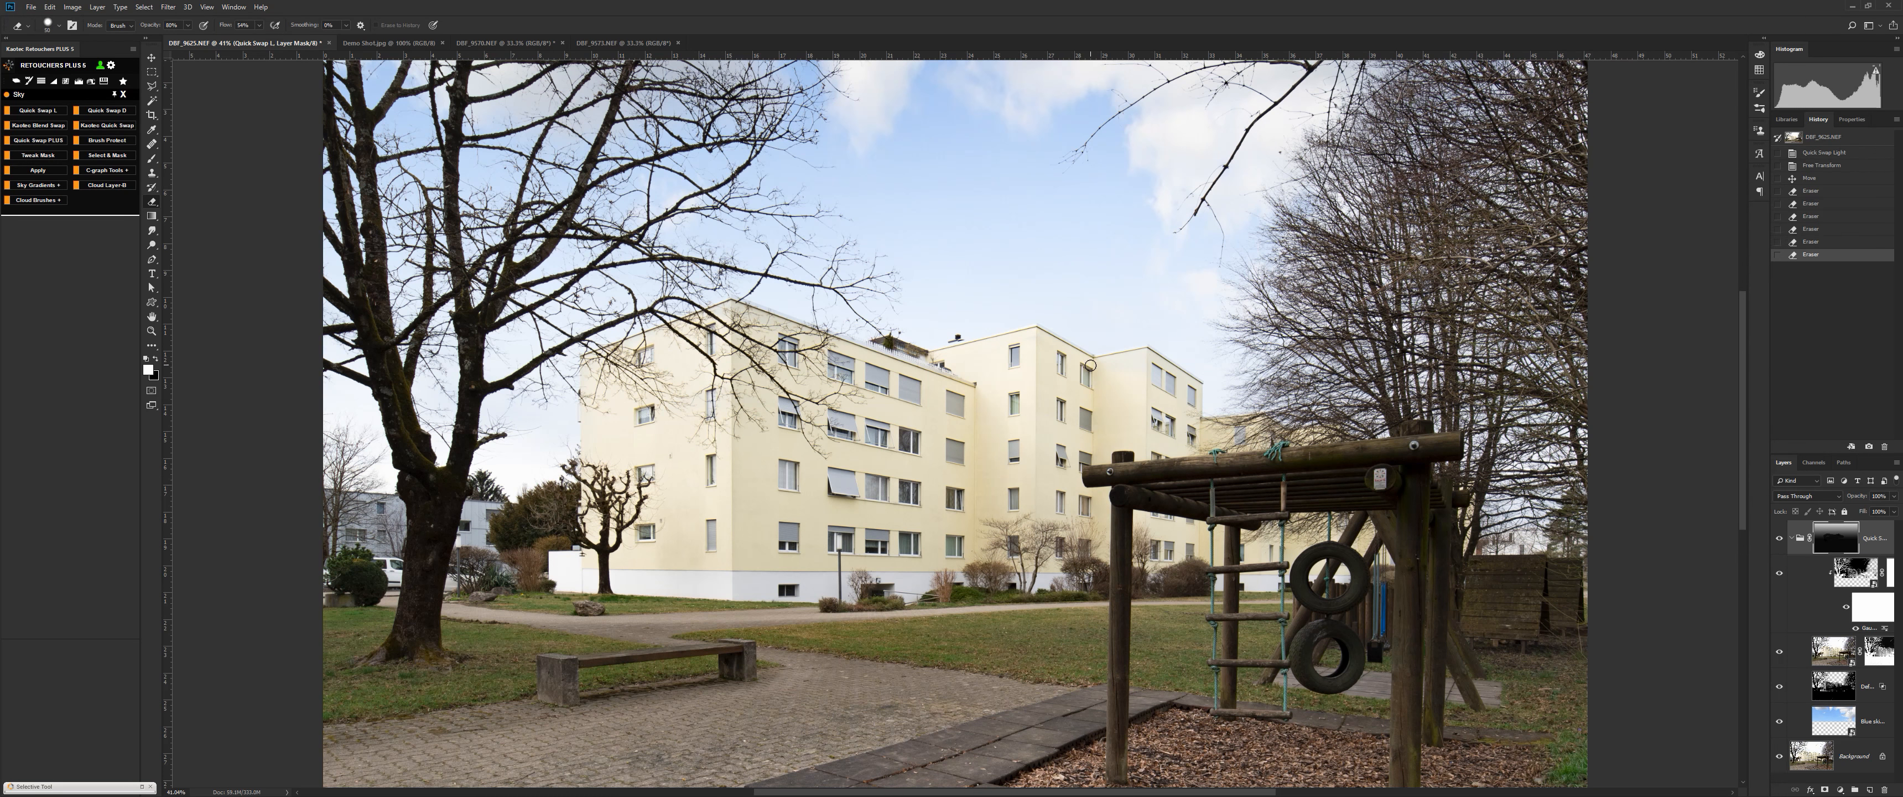
{"action": "left_click", "coordinate": [1033, 348]}
Enlarge the eraser brush and erase the group mask over the facade's far end and the playground frame
{"action": "key", "text": "bracketright"}
{"action": "key", "text": "bracketright"}
{"action": "key", "text": "bracketright"}
{"action": "key", "text": "bracketright"}
{"action": "key", "text": "bracketright"}
{"action": "key", "text": "bracketright"}
{"action": "key", "text": "bracketright"}
{"action": "left_click_drag", "start_coordinate": [1124, 444], "coordinate": [1311, 438]}
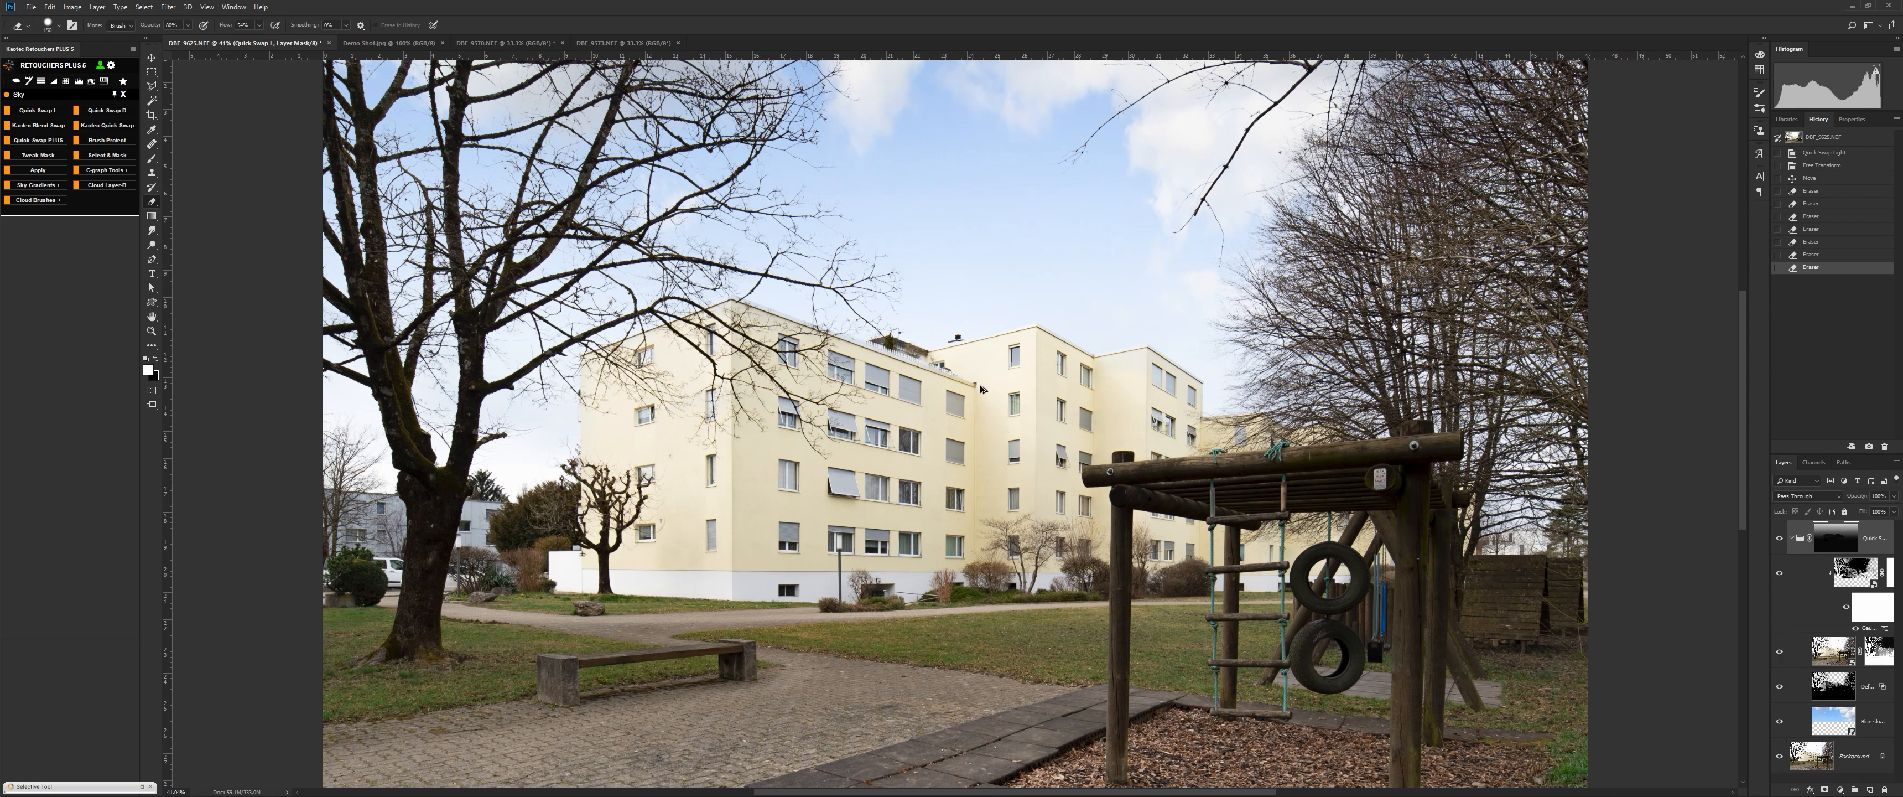
Revert the photo to its opened state, discarding the sky swap and mask edits
{"action": "scroll", "coordinate": [936, 378], "scroll_direction": "down", "scroll_amount": 5}
{"action": "scroll", "coordinate": [936, 379], "scroll_direction": "down", "scroll_amount": 2}
{"action": "scroll", "coordinate": [978, 373], "scroll_direction": "up", "scroll_amount": 2}
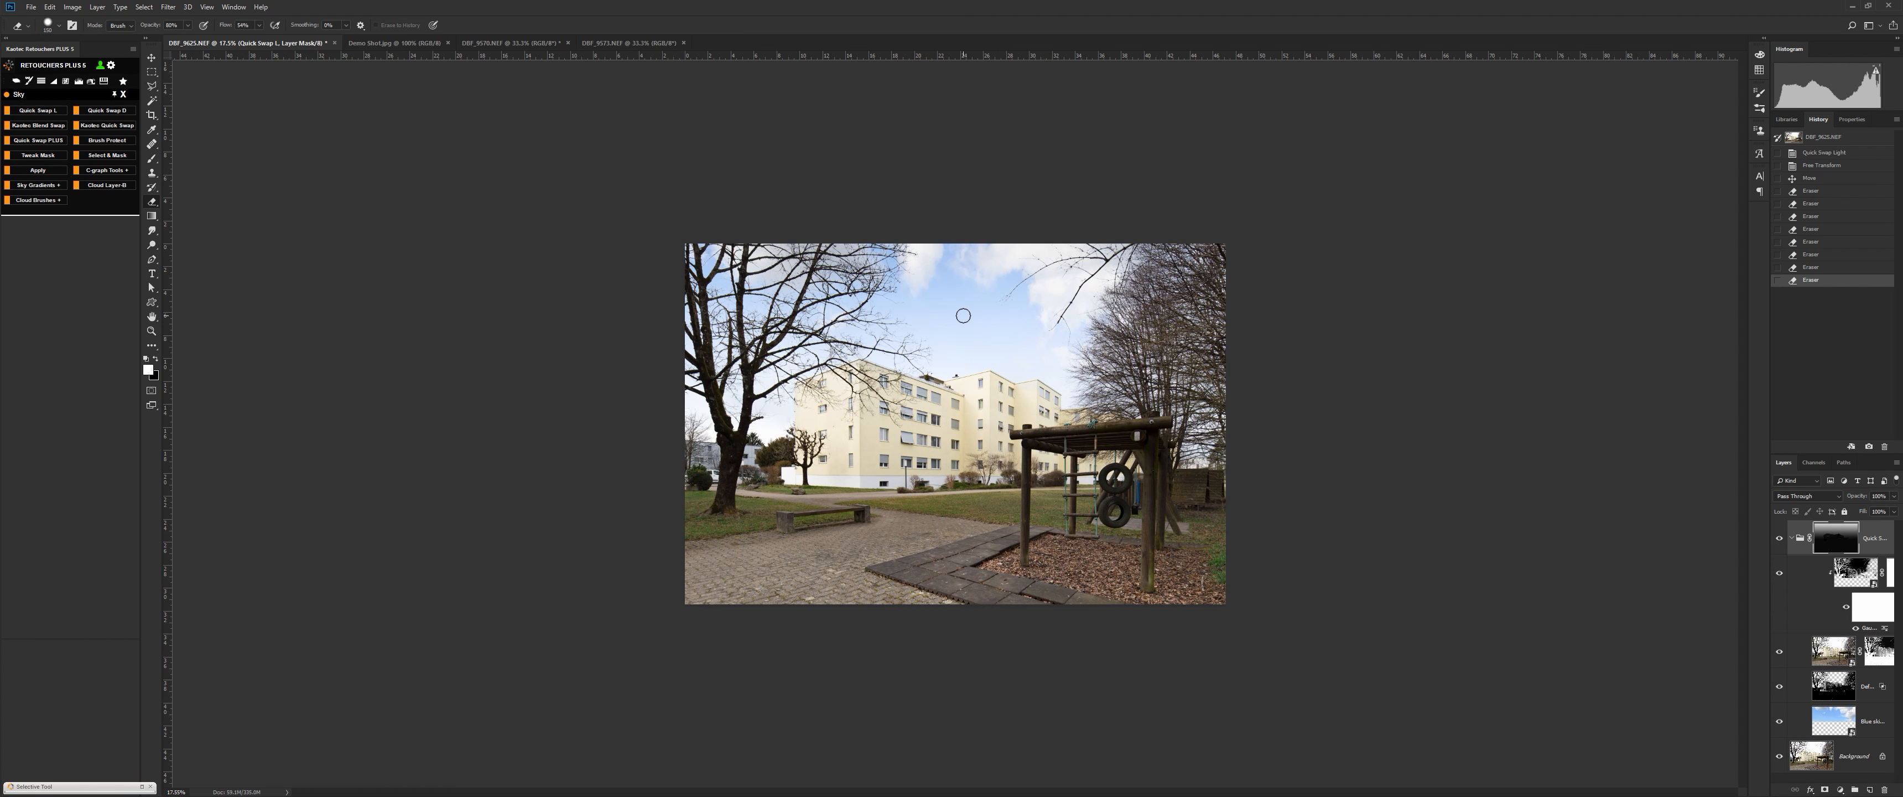
{"action": "left_click", "coordinate": [1826, 137]}
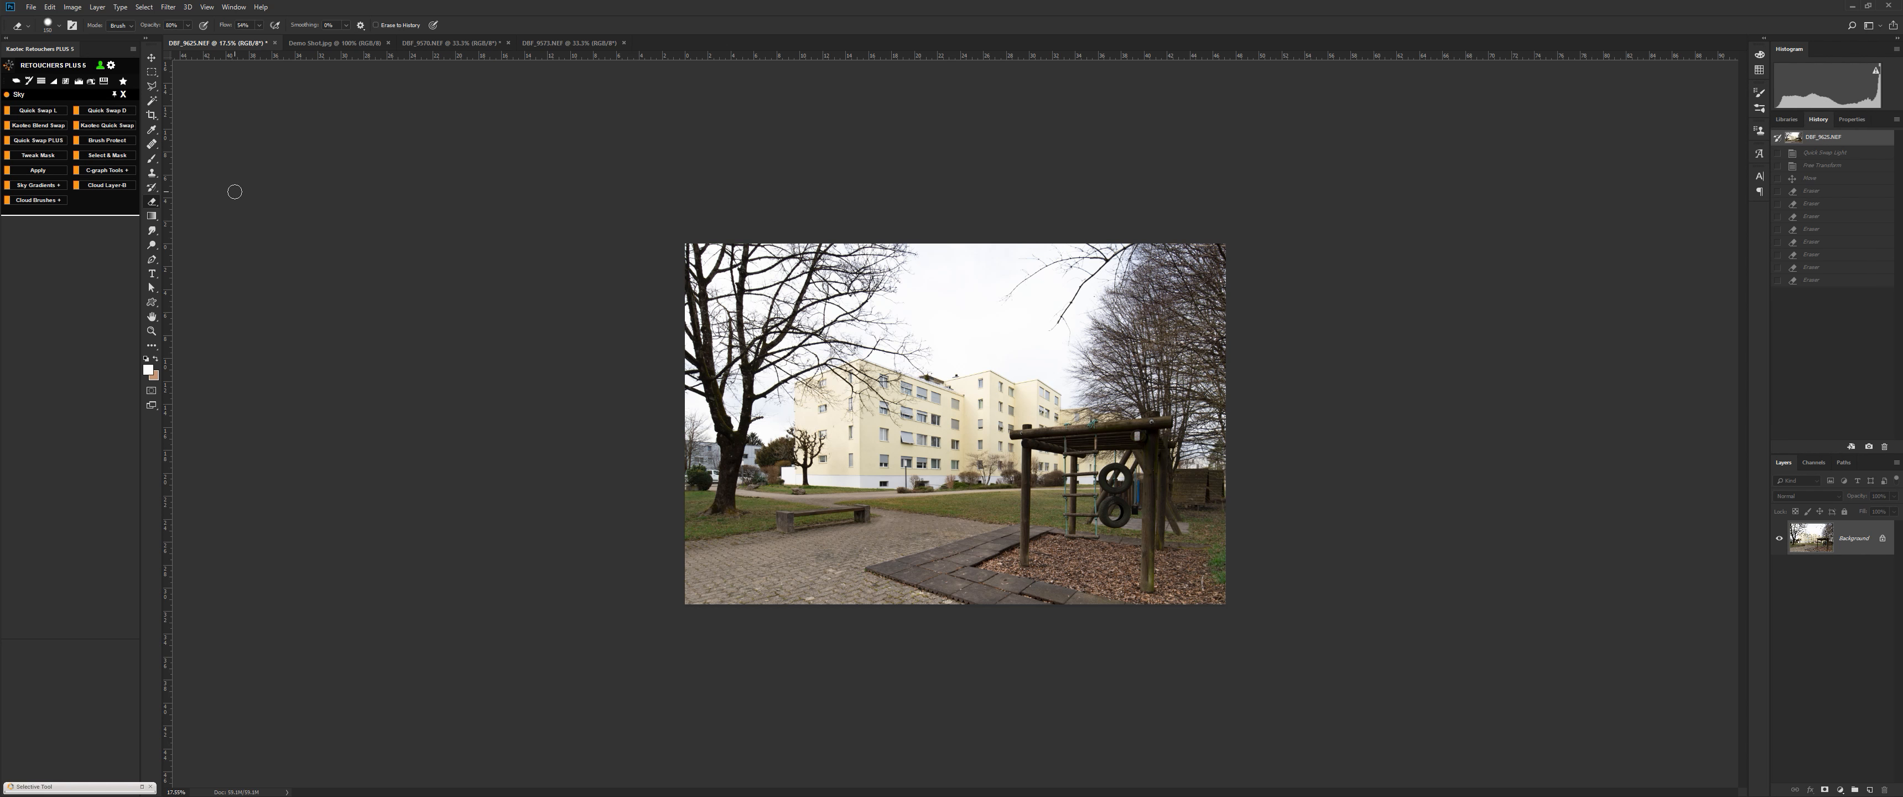
Run Kaotec Blend Swap and accept a blue-channel sky mask using the first loaded preset in Kaotec Mask Blender
{"action": "left_click", "coordinate": [48, 128]}
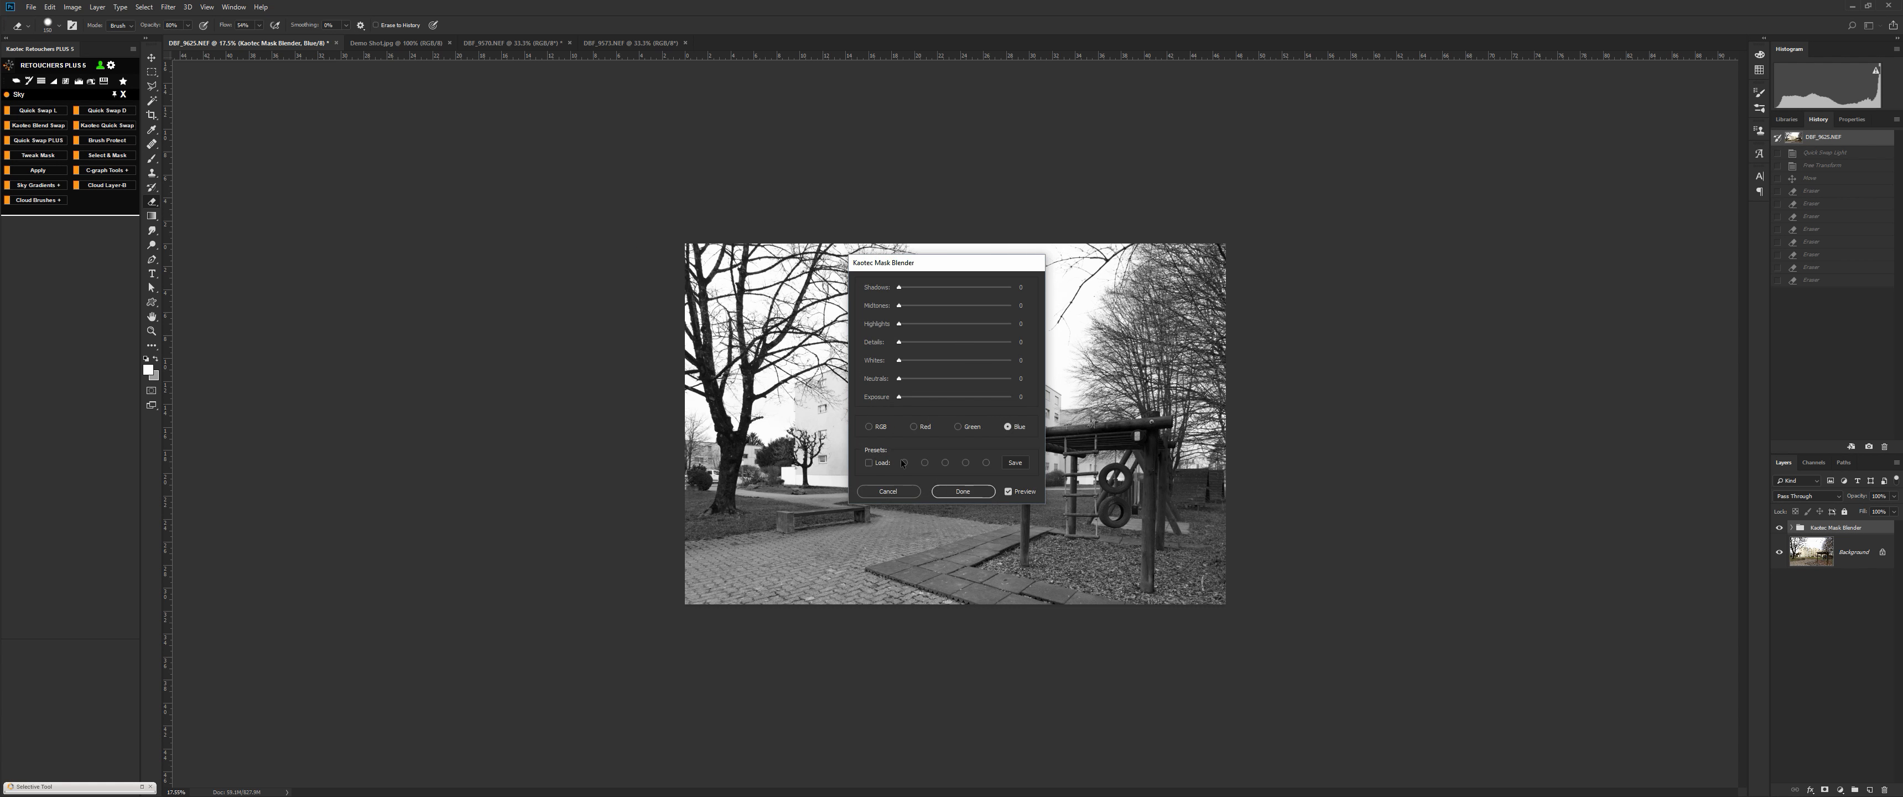
{"action": "left_click", "coordinate": [905, 462]}
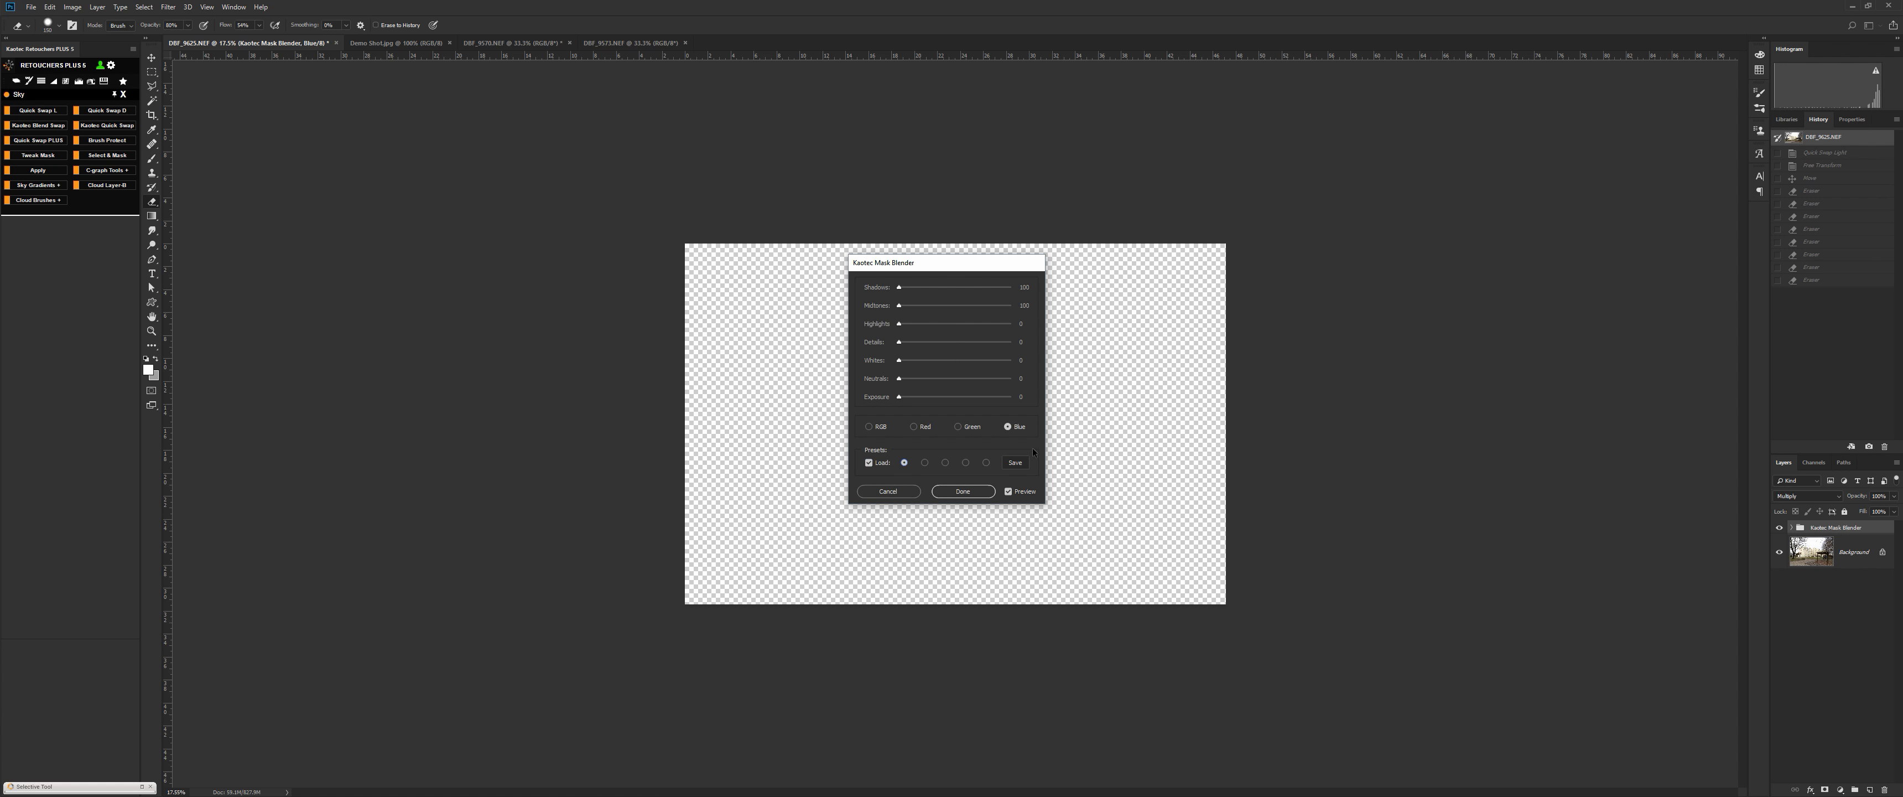
{"action": "left_click_drag", "start_coordinate": [949, 269], "coordinate": [1378, 271]}
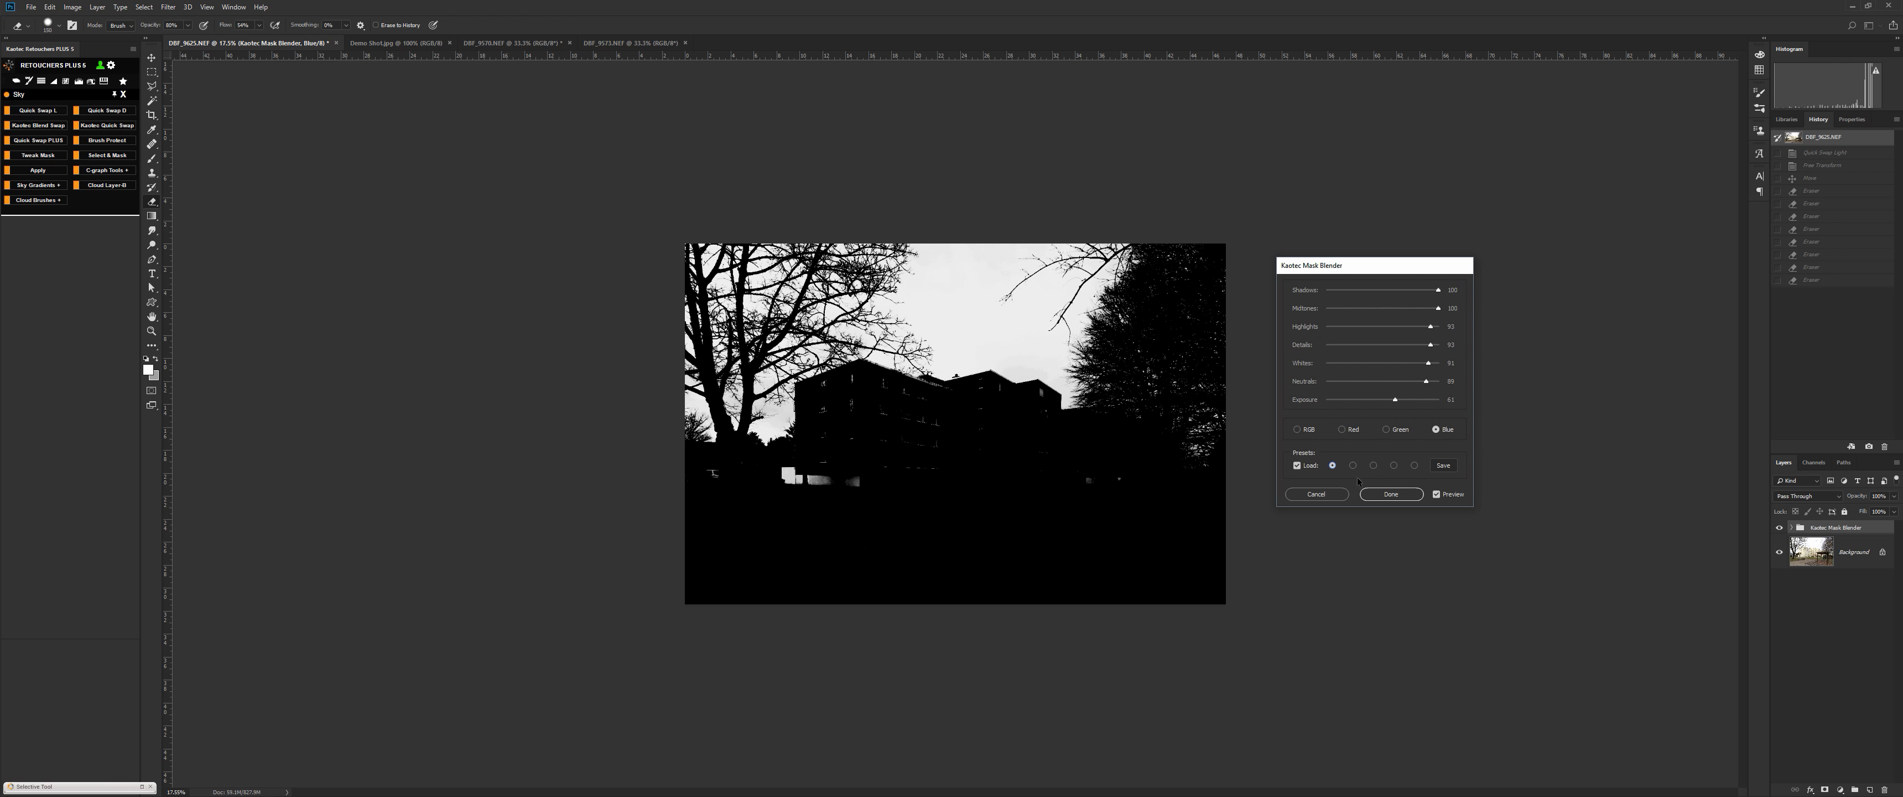
{"action": "left_click", "coordinate": [1391, 493]}
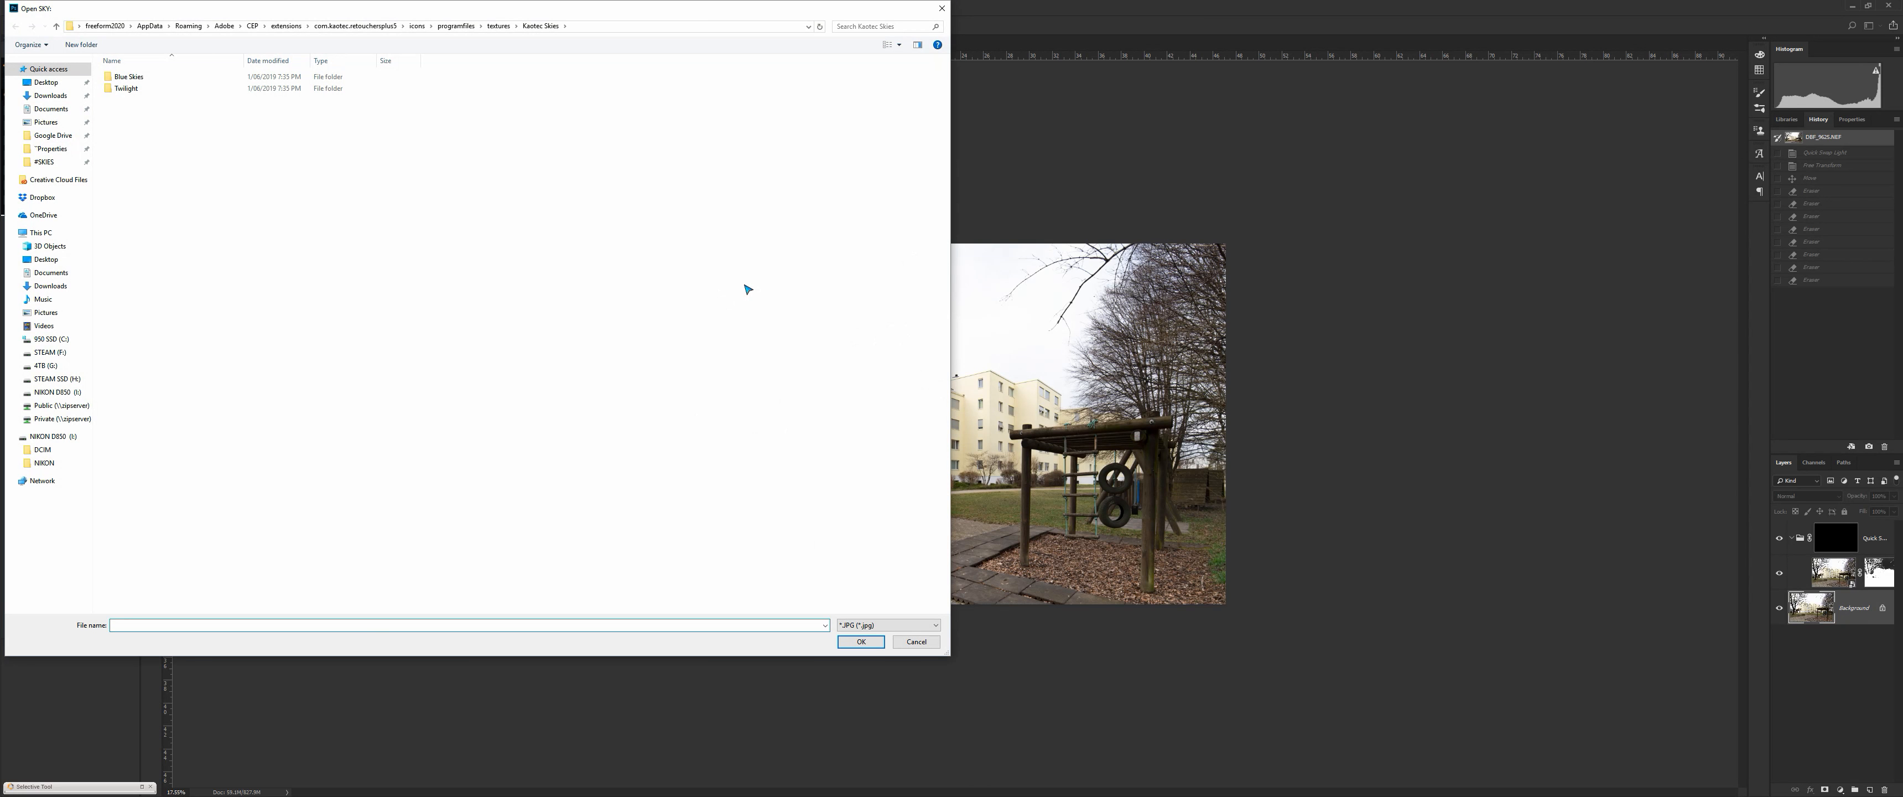
Choose a replacement sky image from the Blue Skies folder and inspect the blend along the building's roofline
{"action": "double_click", "coordinate": [127, 76]}
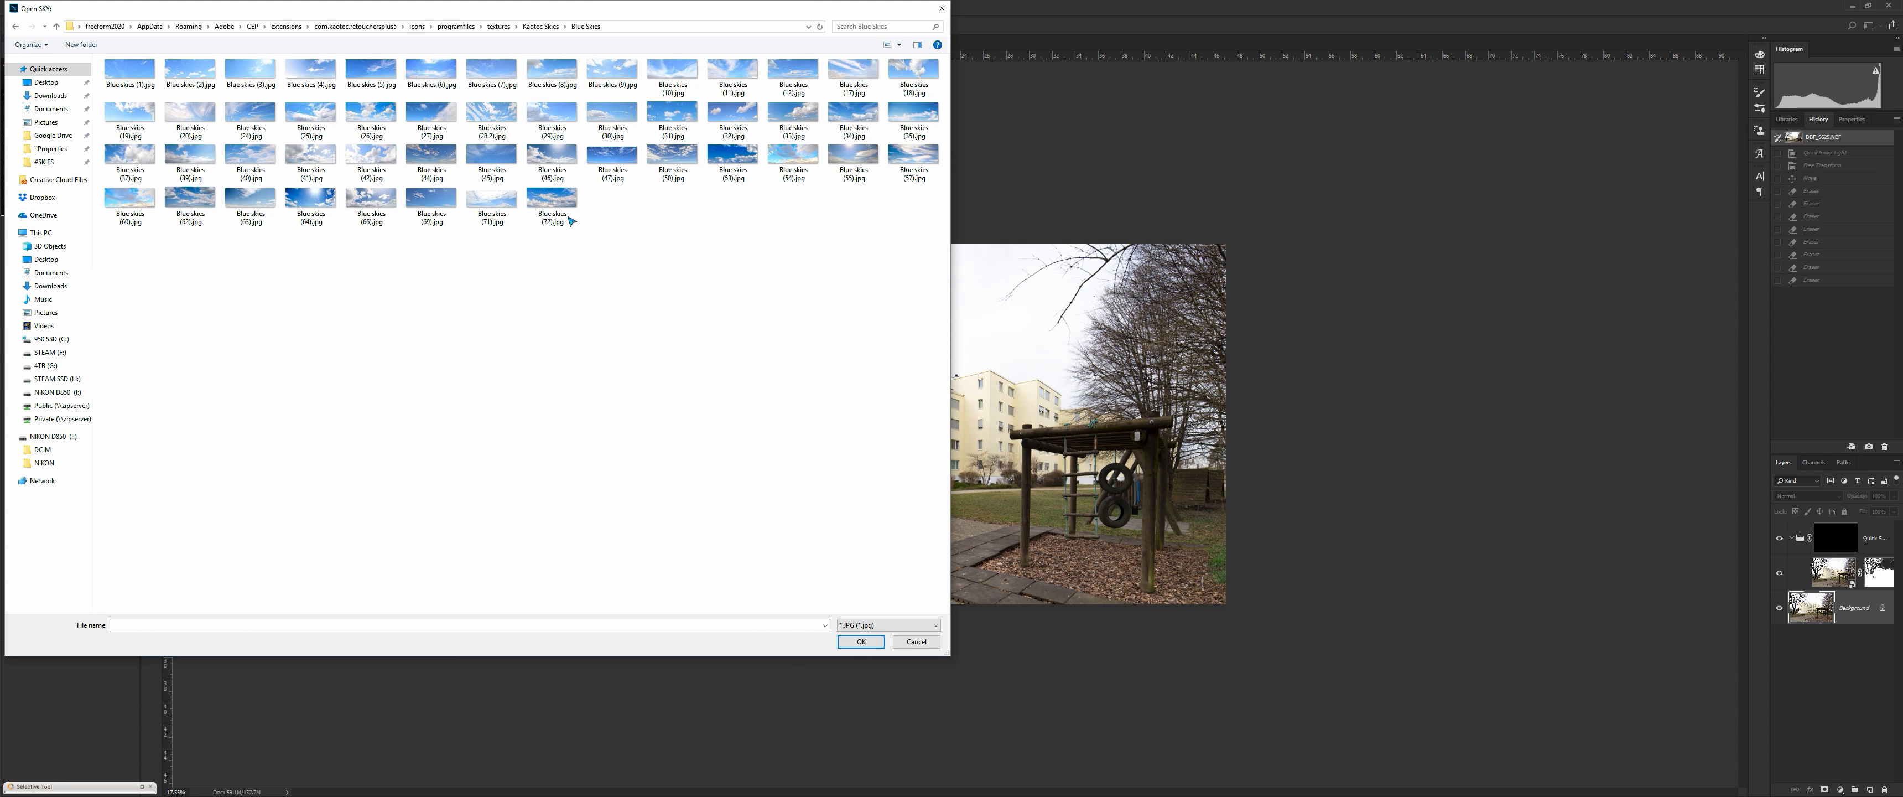
{"action": "double_click", "coordinate": [621, 106]}
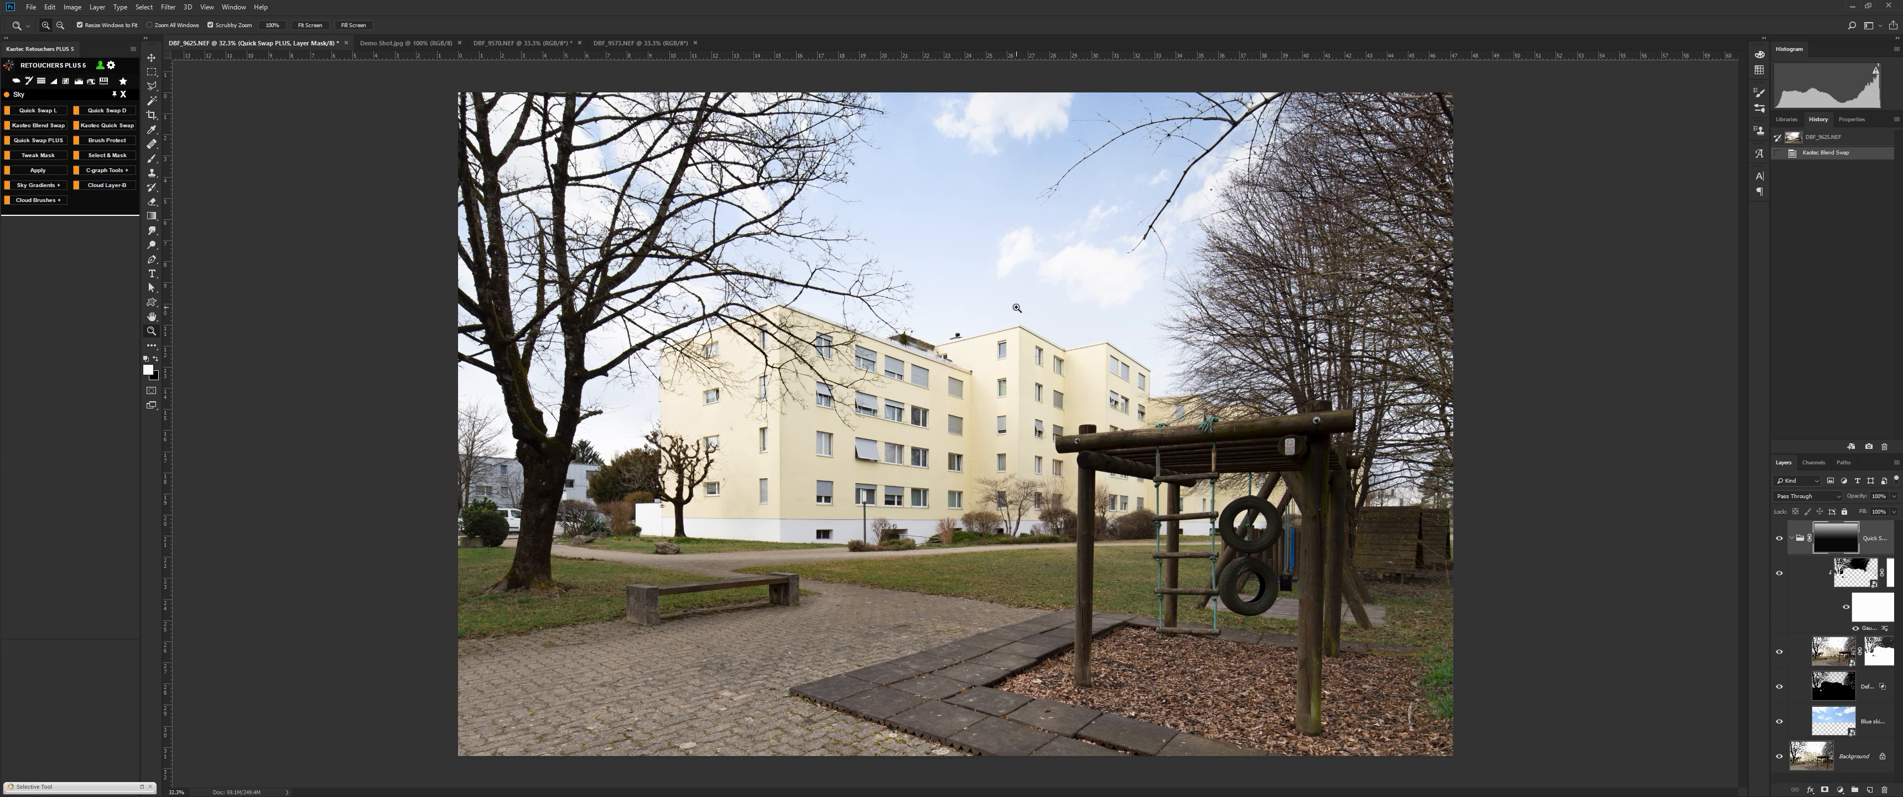
{"action": "left_click_drag", "start_coordinate": [1071, 284], "coordinate": [1018, 209]}
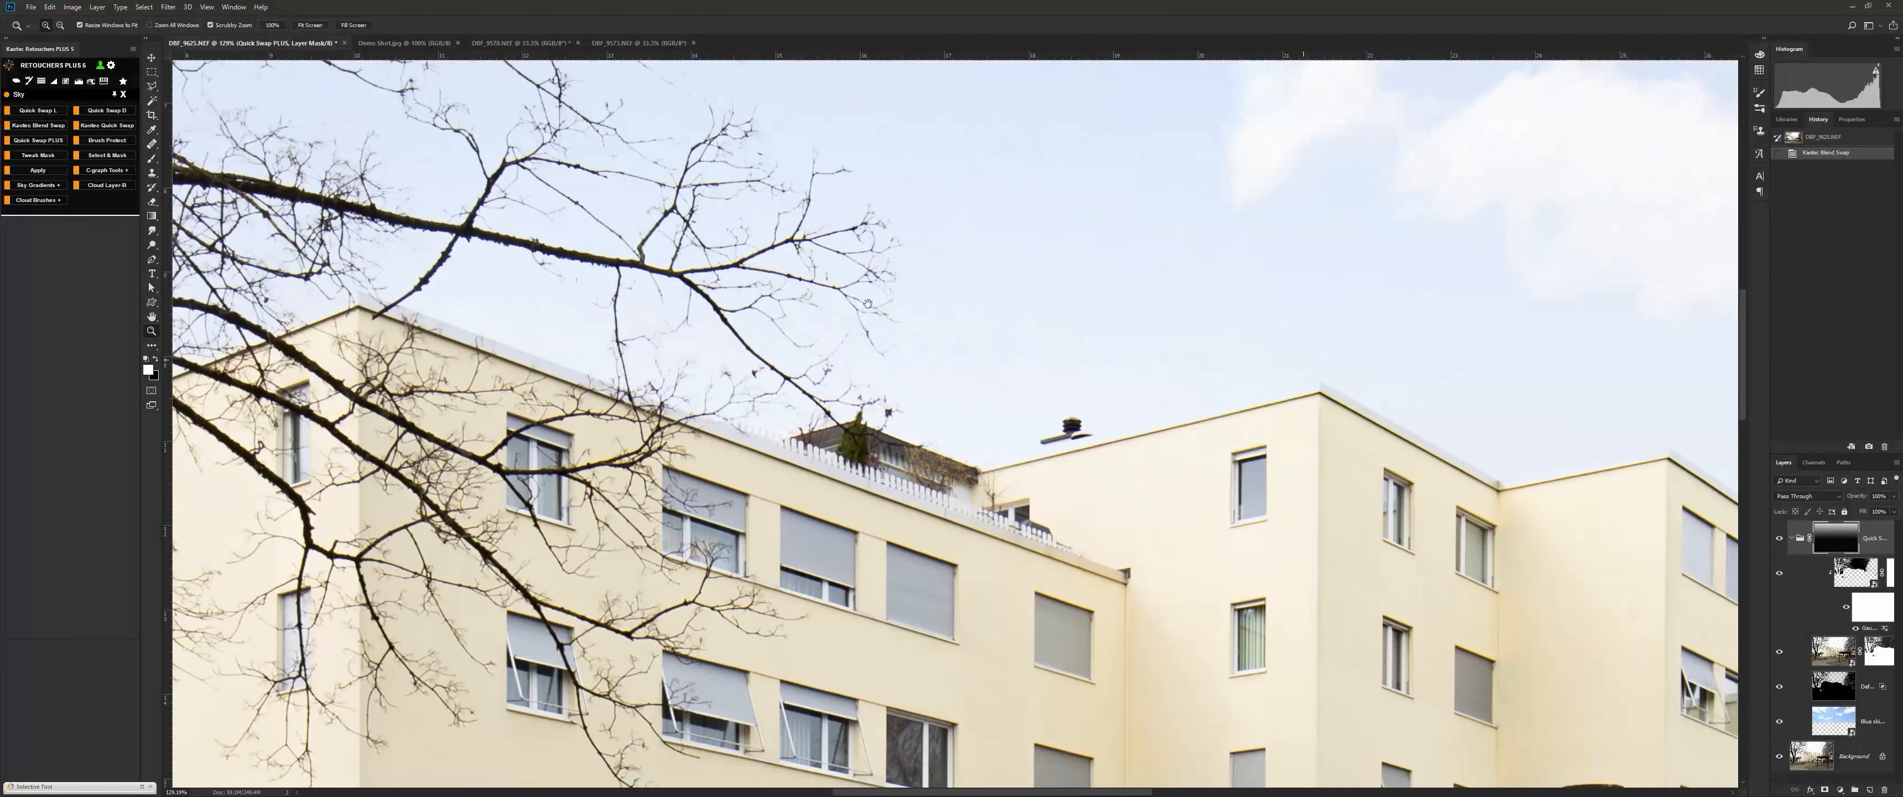